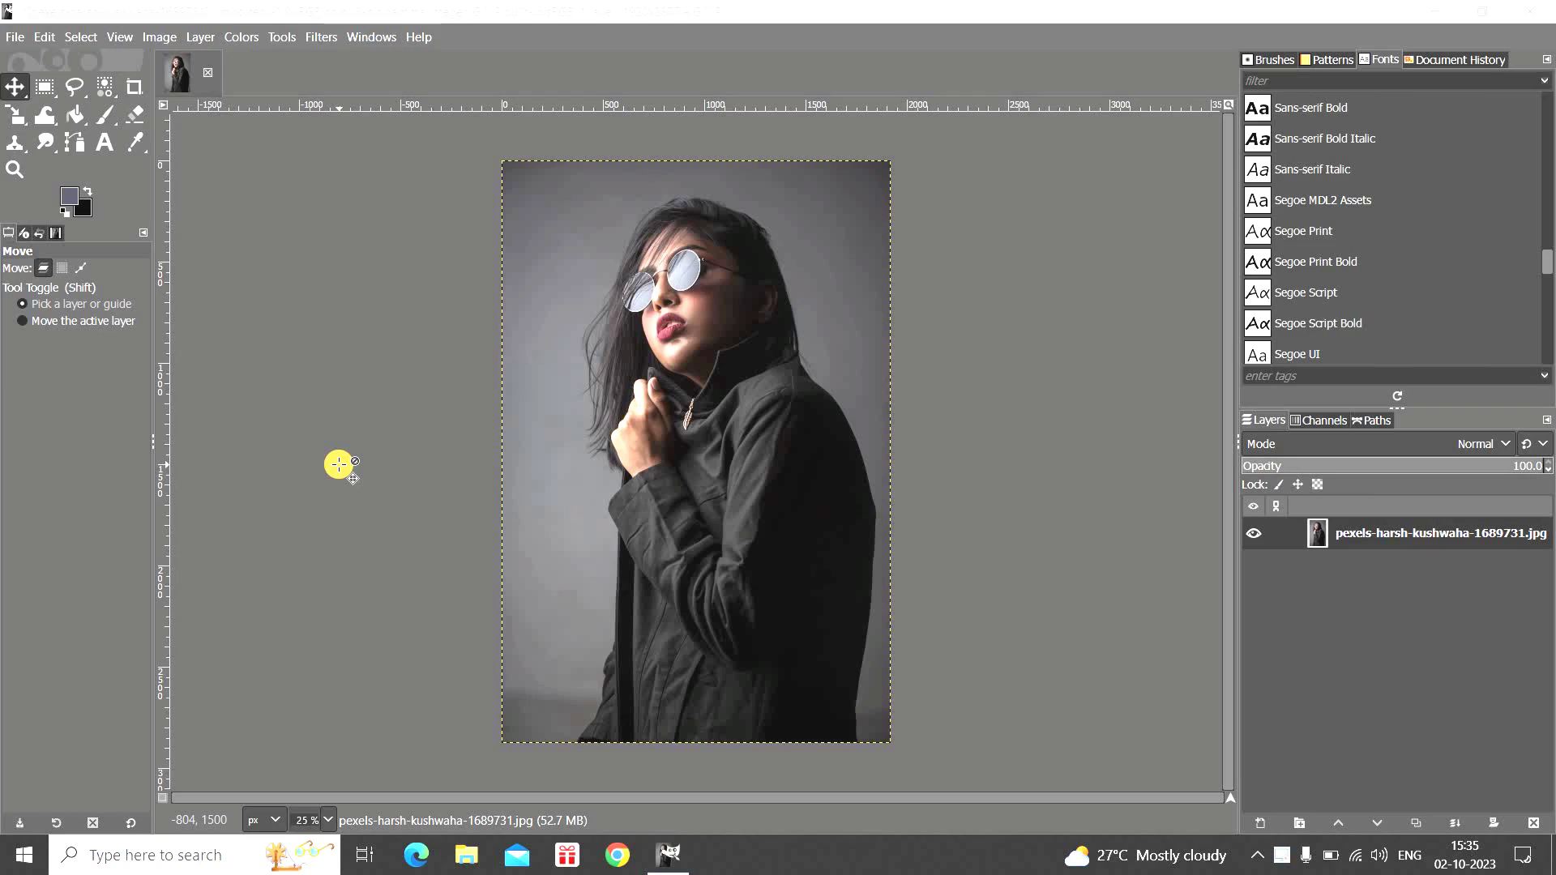
Step: Activate the GIMP window showing the portrait pexels-harsh-kushwaha-1689731.jpg
left_click(679, 388)
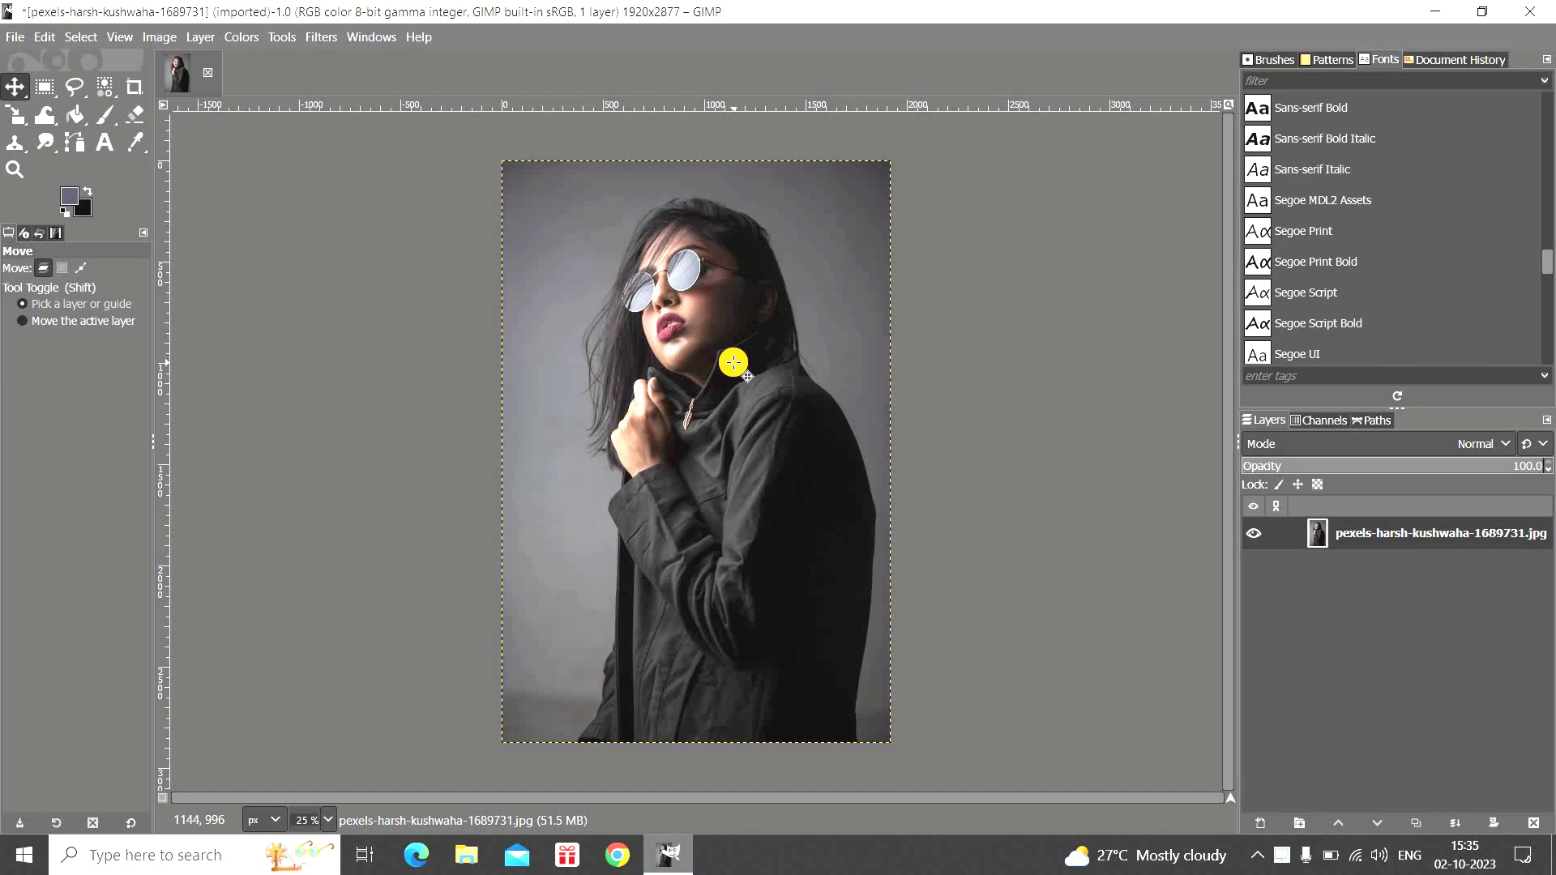
Step: Switch to the Crop tool and draw a rough crop rectangle over the portrait
left_click(285, 47)
mouse_move(346, 110)
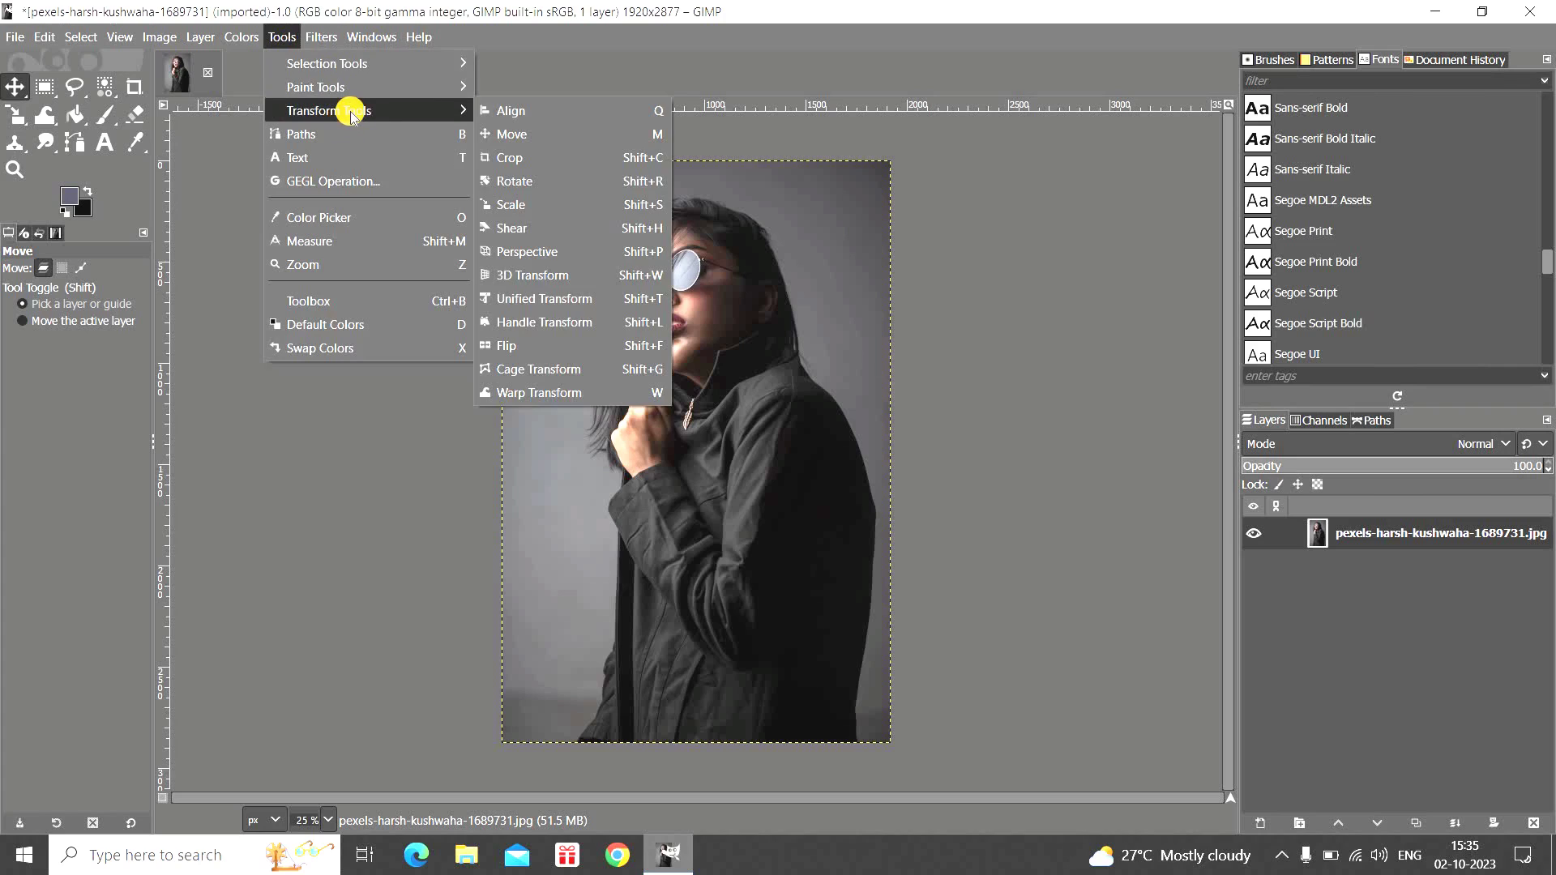
left_click(544, 158)
left_click_drag(556, 211, 858, 510)
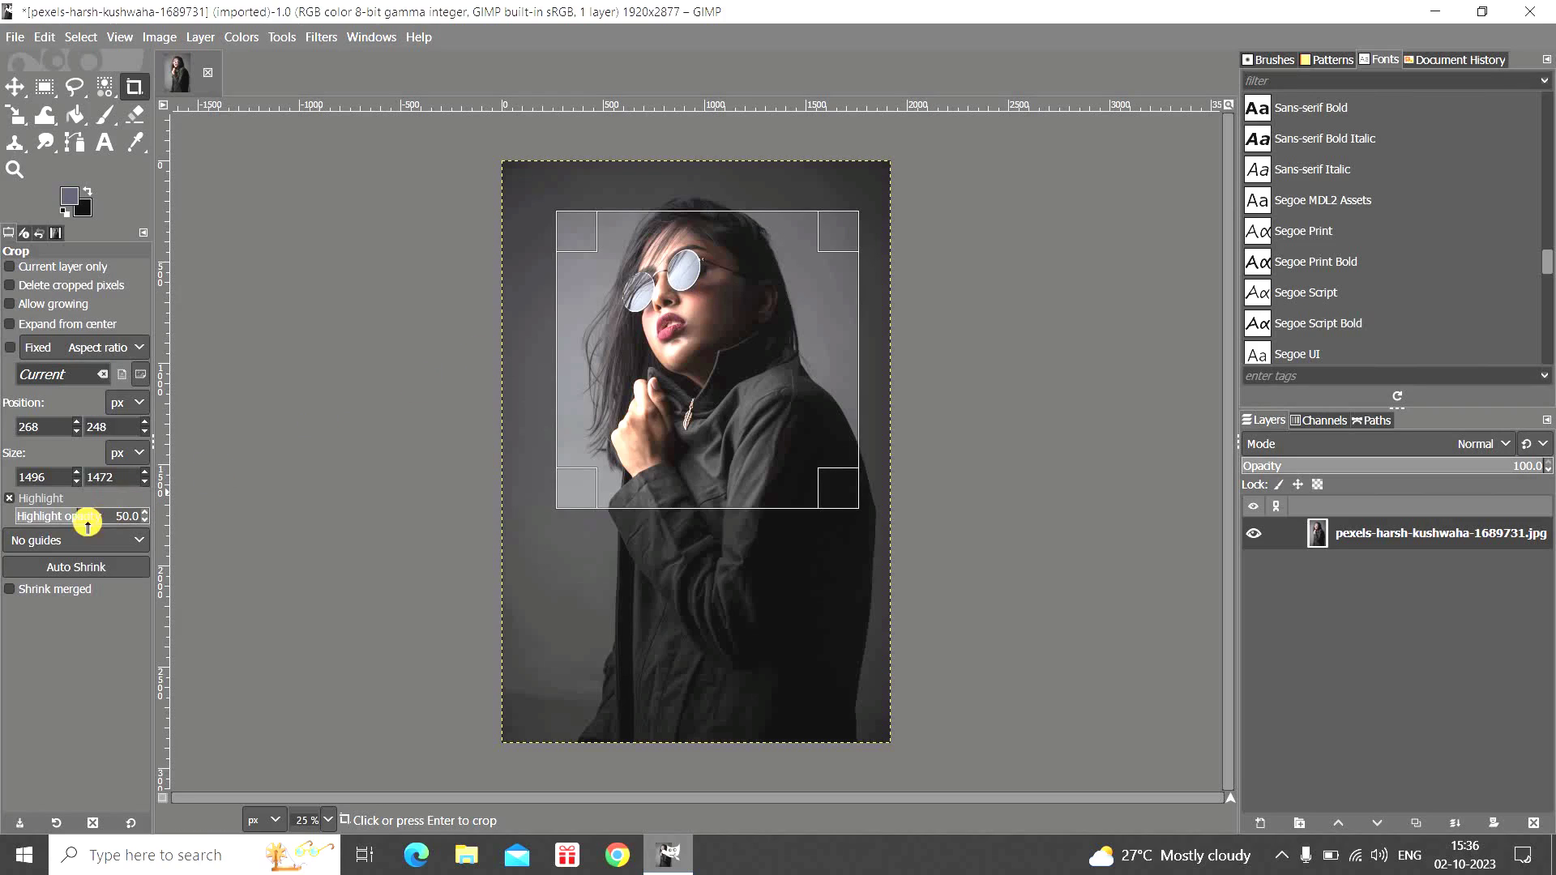
Step: Set the crop size to 1080×1080, move it up over the face, and apply the crop
left_click(59, 473)
key("BackSpace")
key("BackSpace")
key("BackSpace")
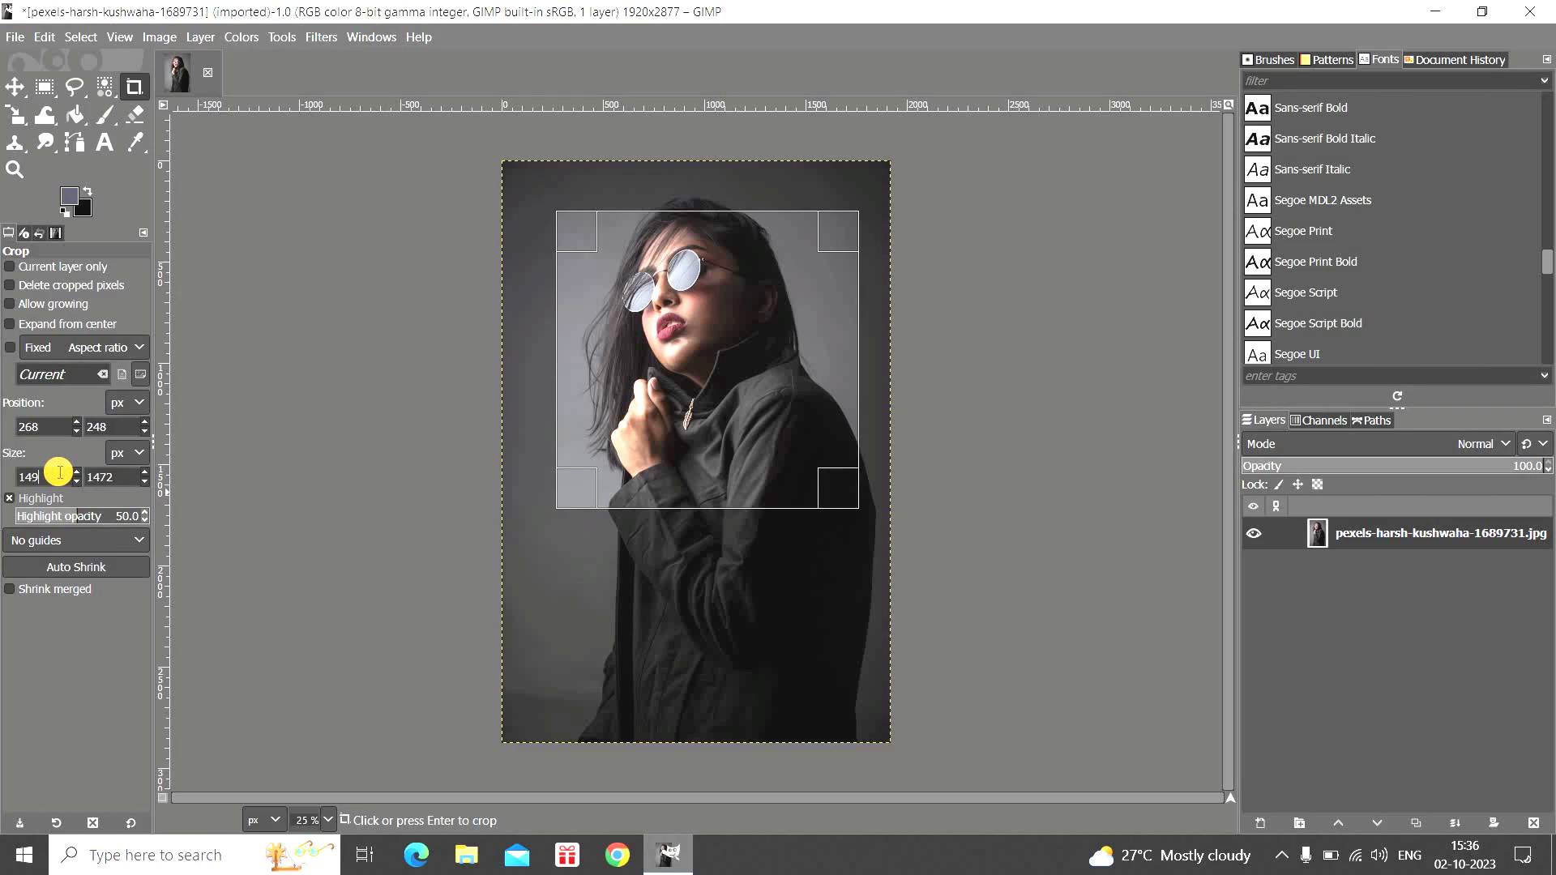
type("080")
left_click(128, 472)
key("BackSpace")
key("BackSpace")
key("BackSpace")
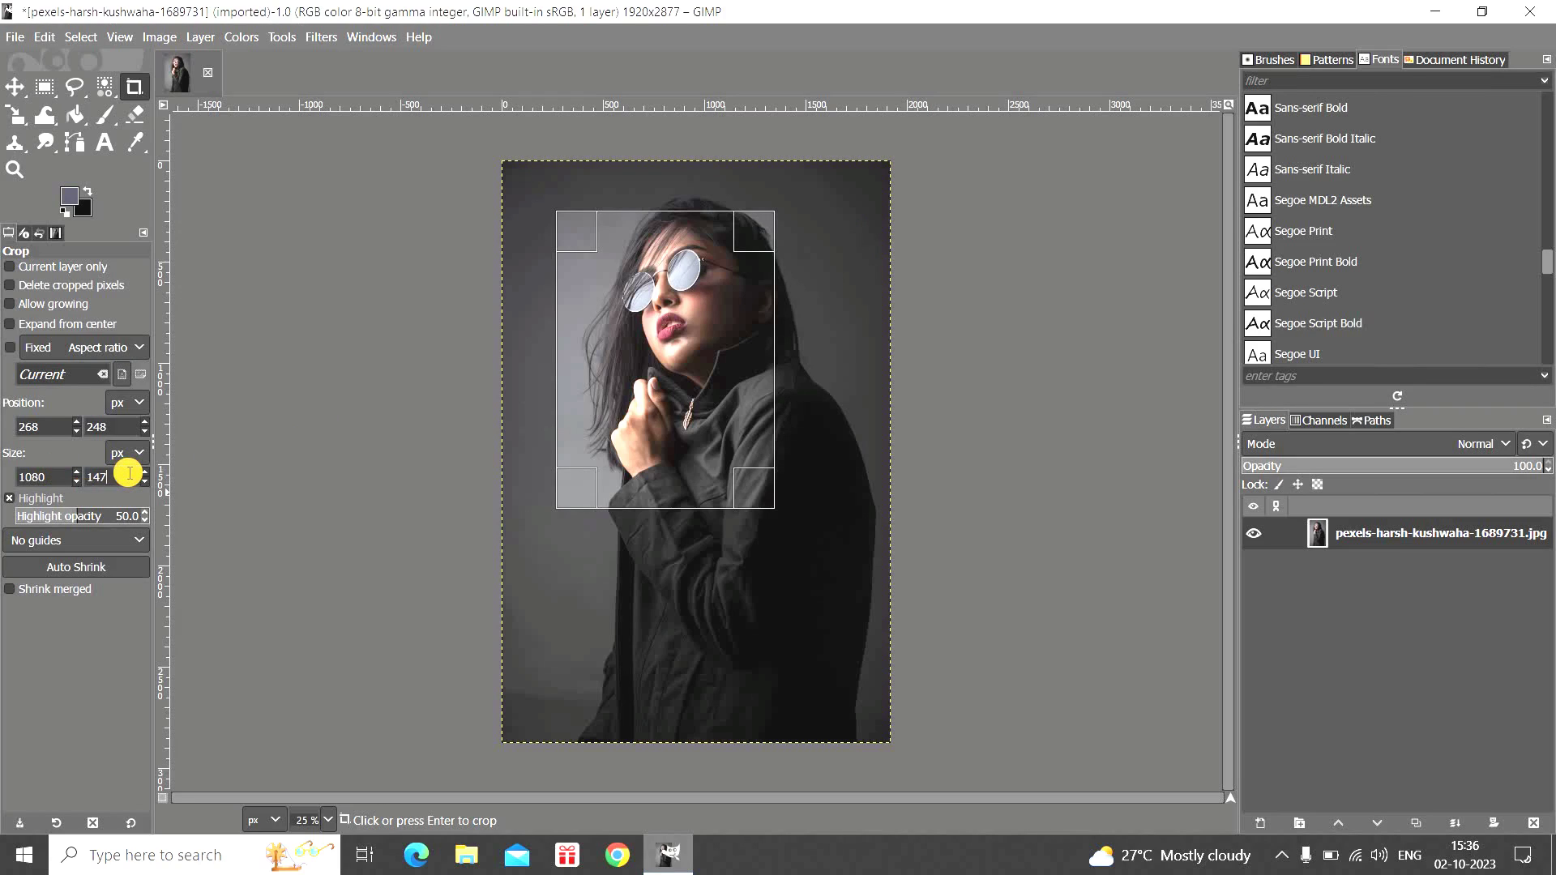
type("080")
key("Return")
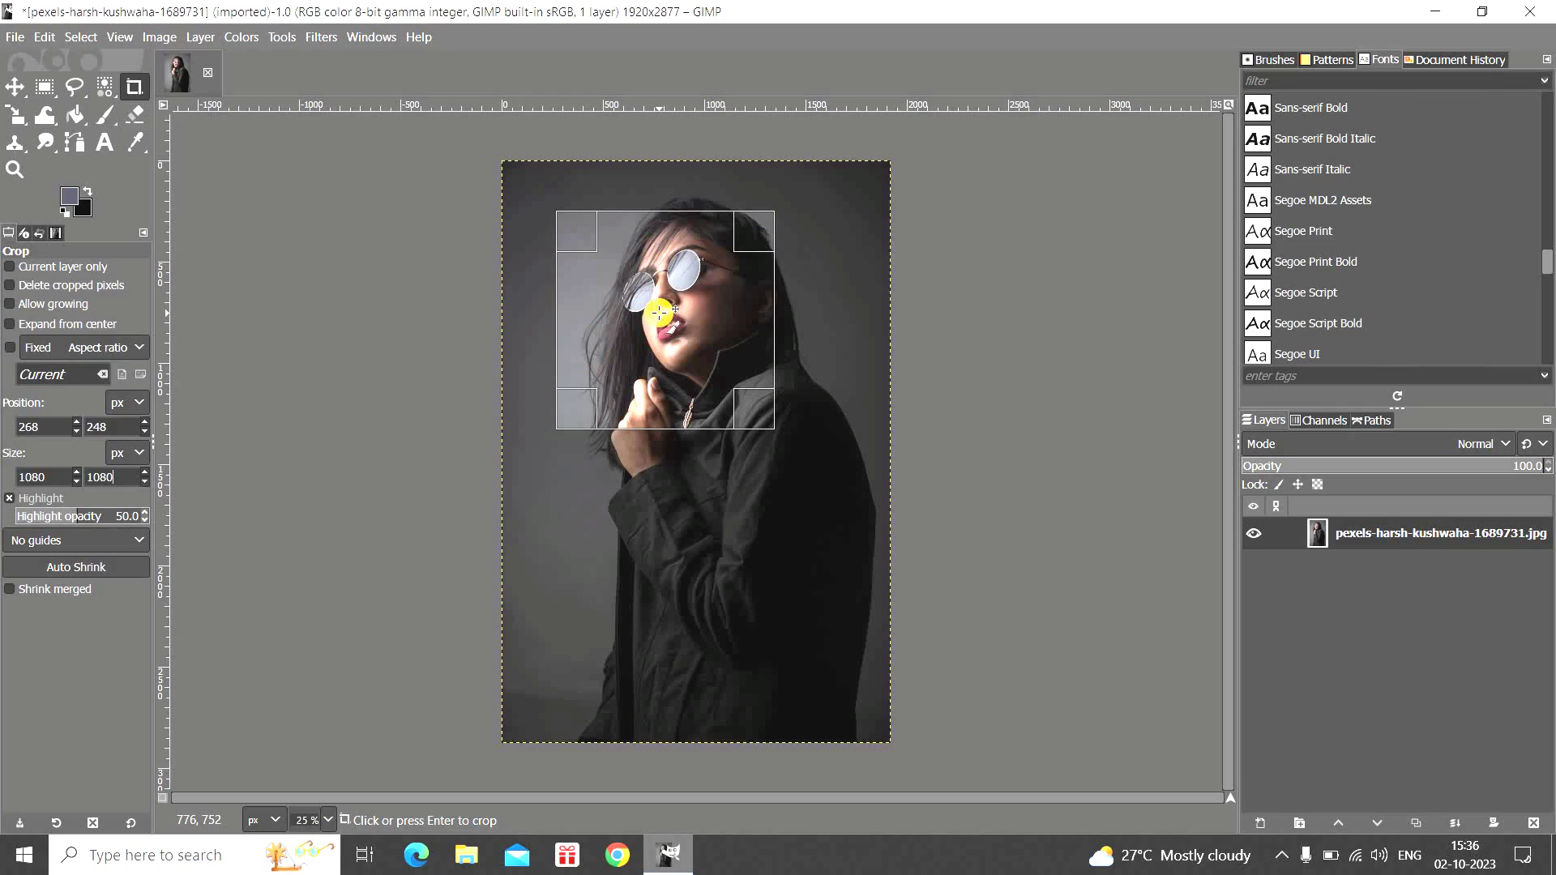
left_click_drag(658, 311, 691, 290)
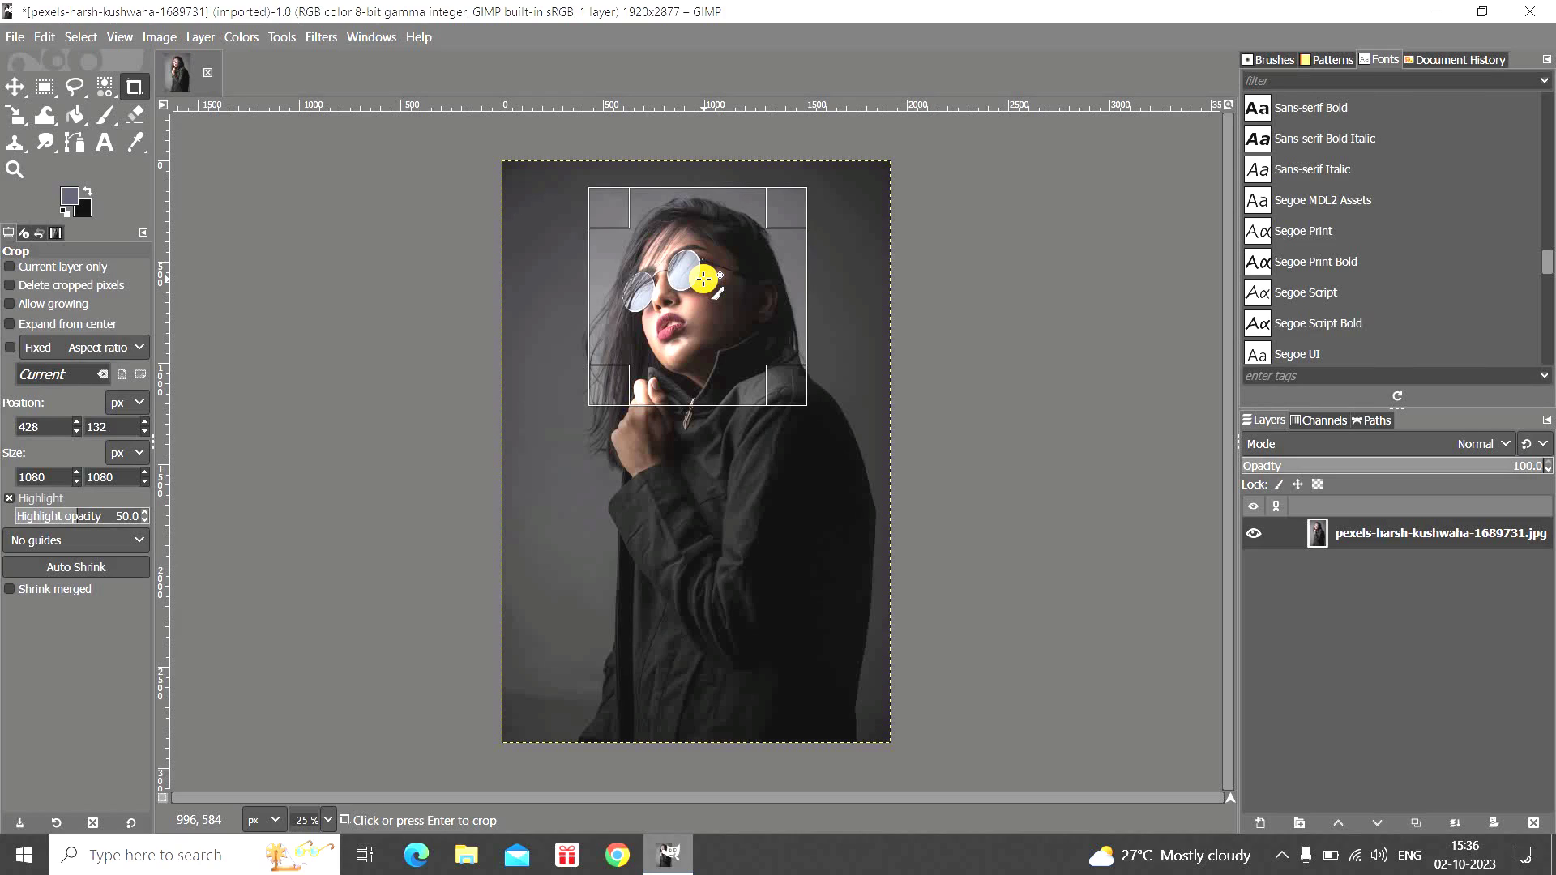
left_click(702, 278)
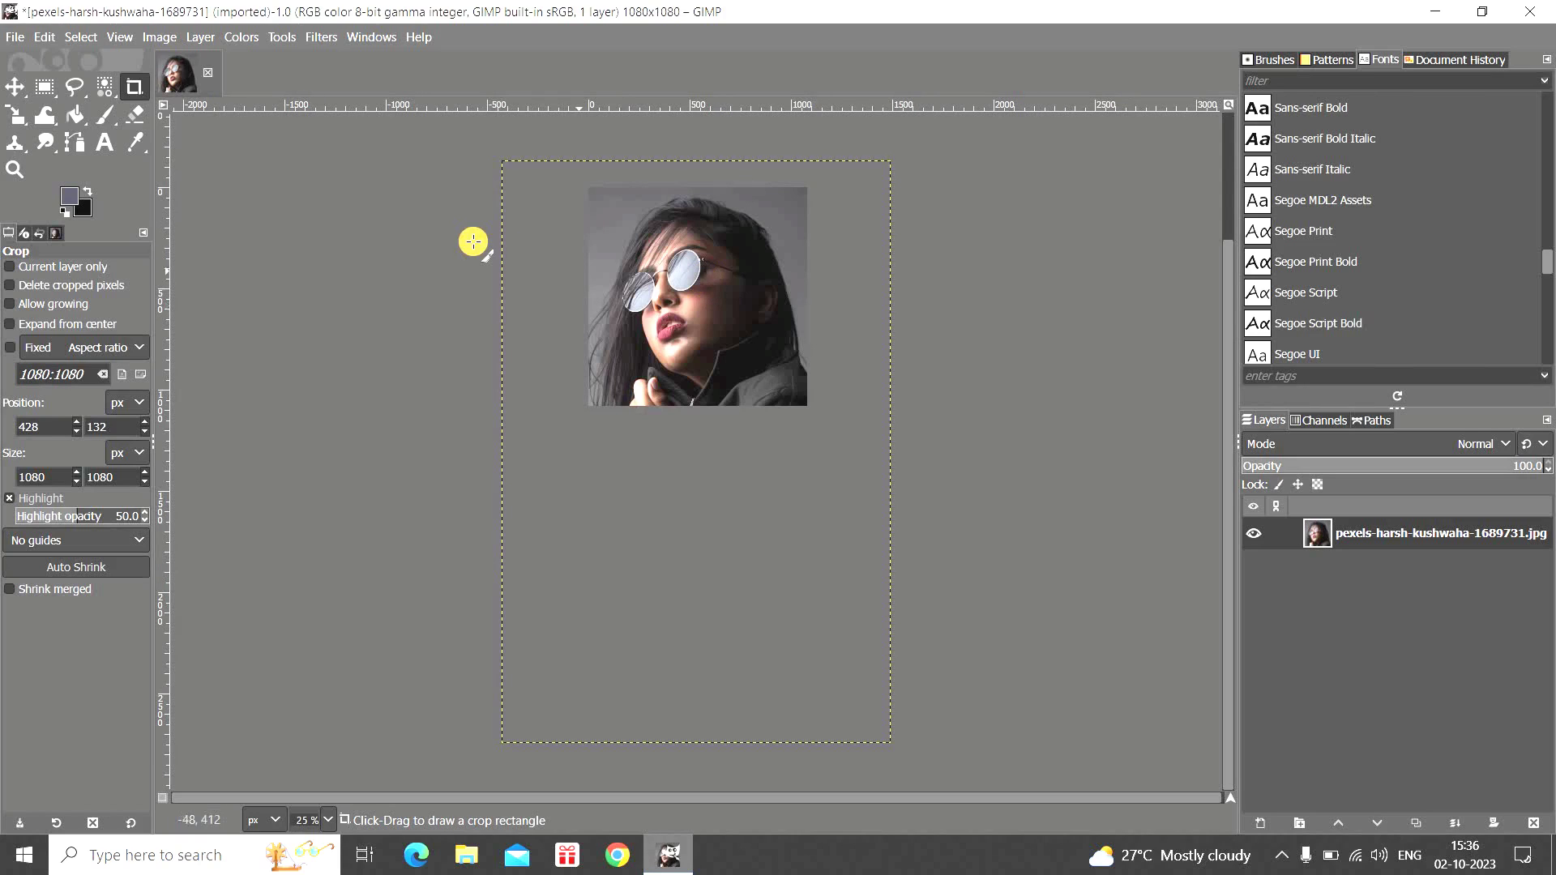
Step: Apply Layer to Image Size to fit the layer to 1080×1080, then zoom in and center the square
left_click(198, 37)
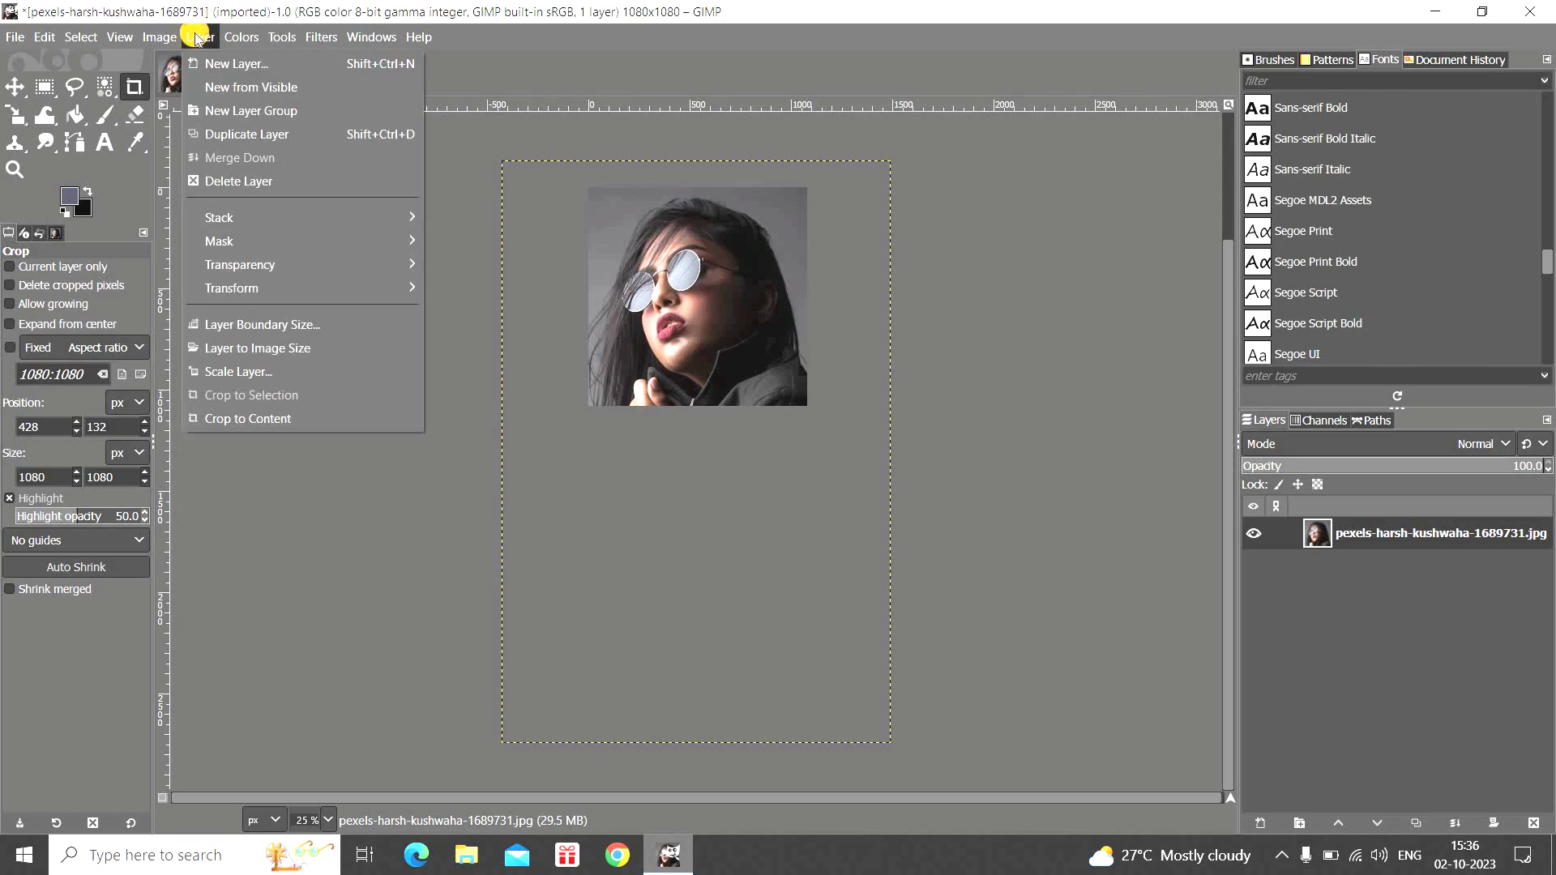
left_click(316, 347)
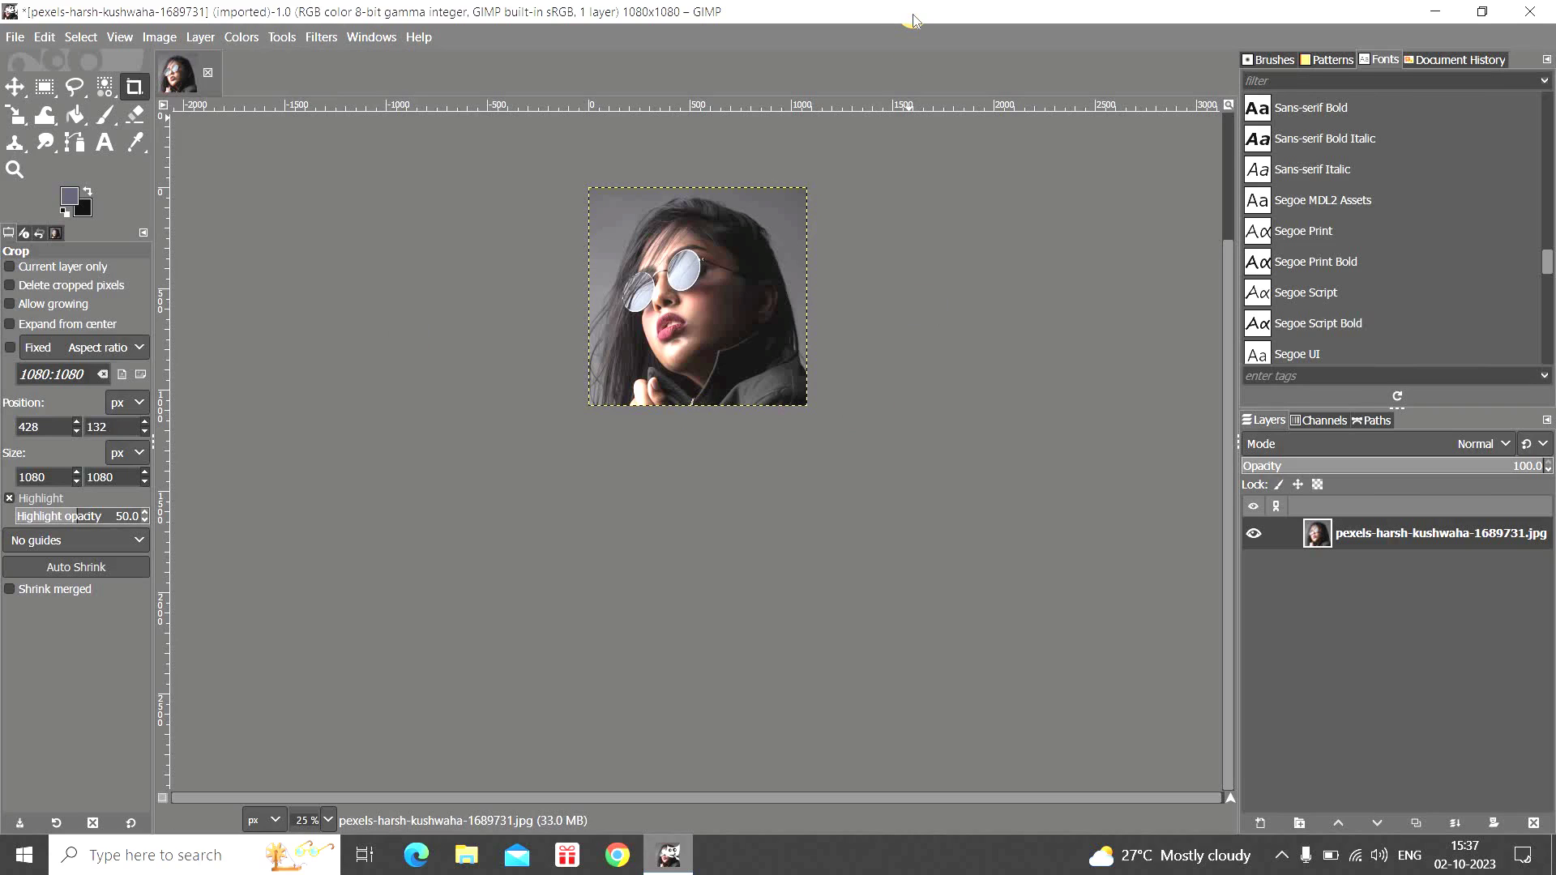
key("plus")
key("plus")
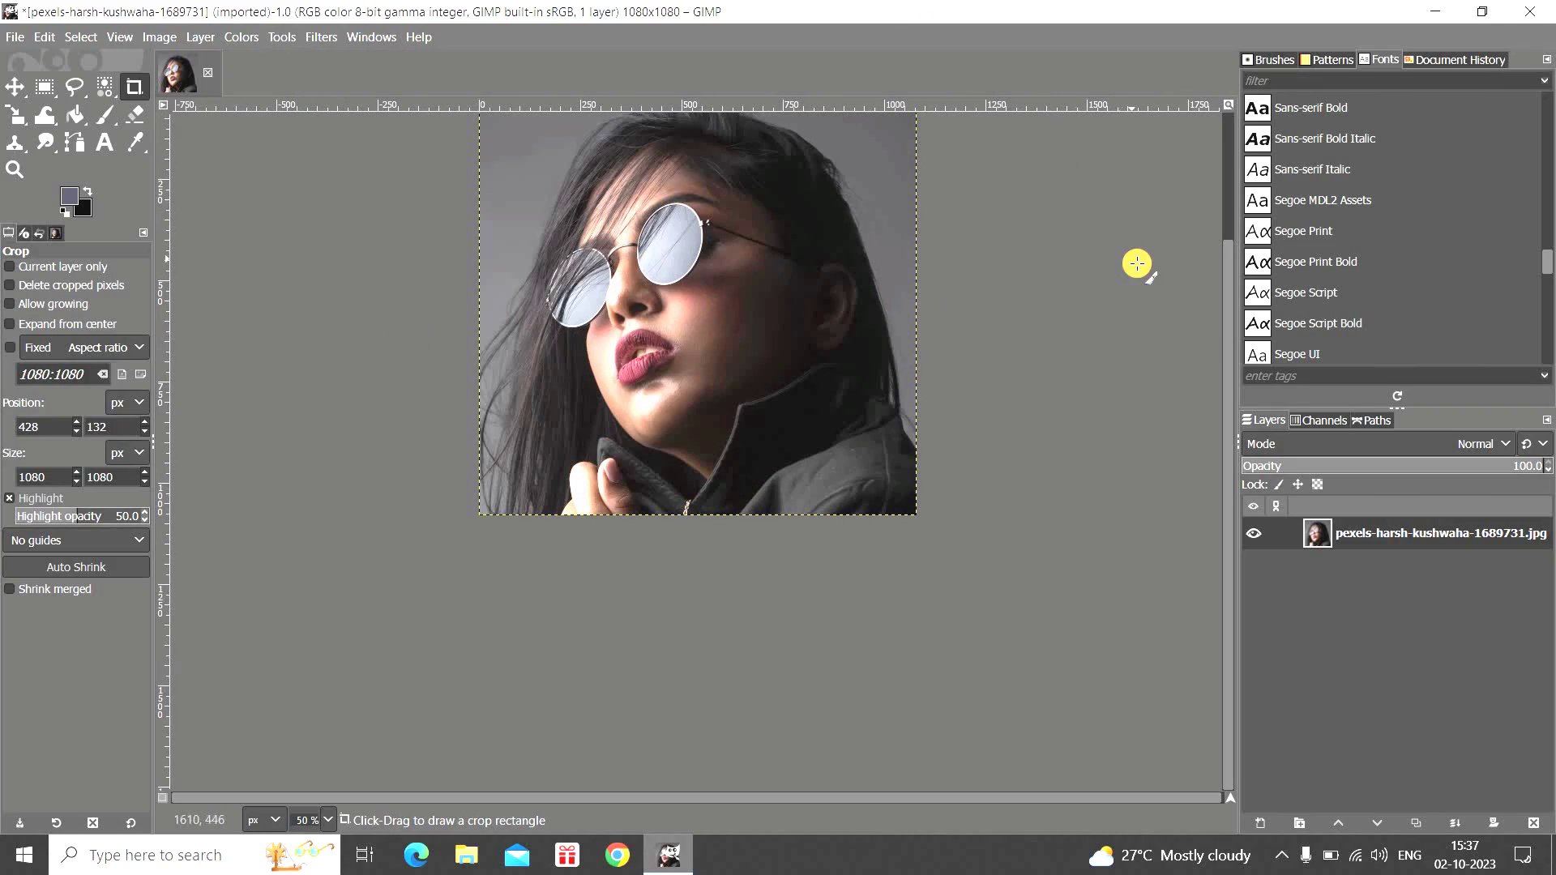
left_click_drag(1226, 271, 1223, 208)
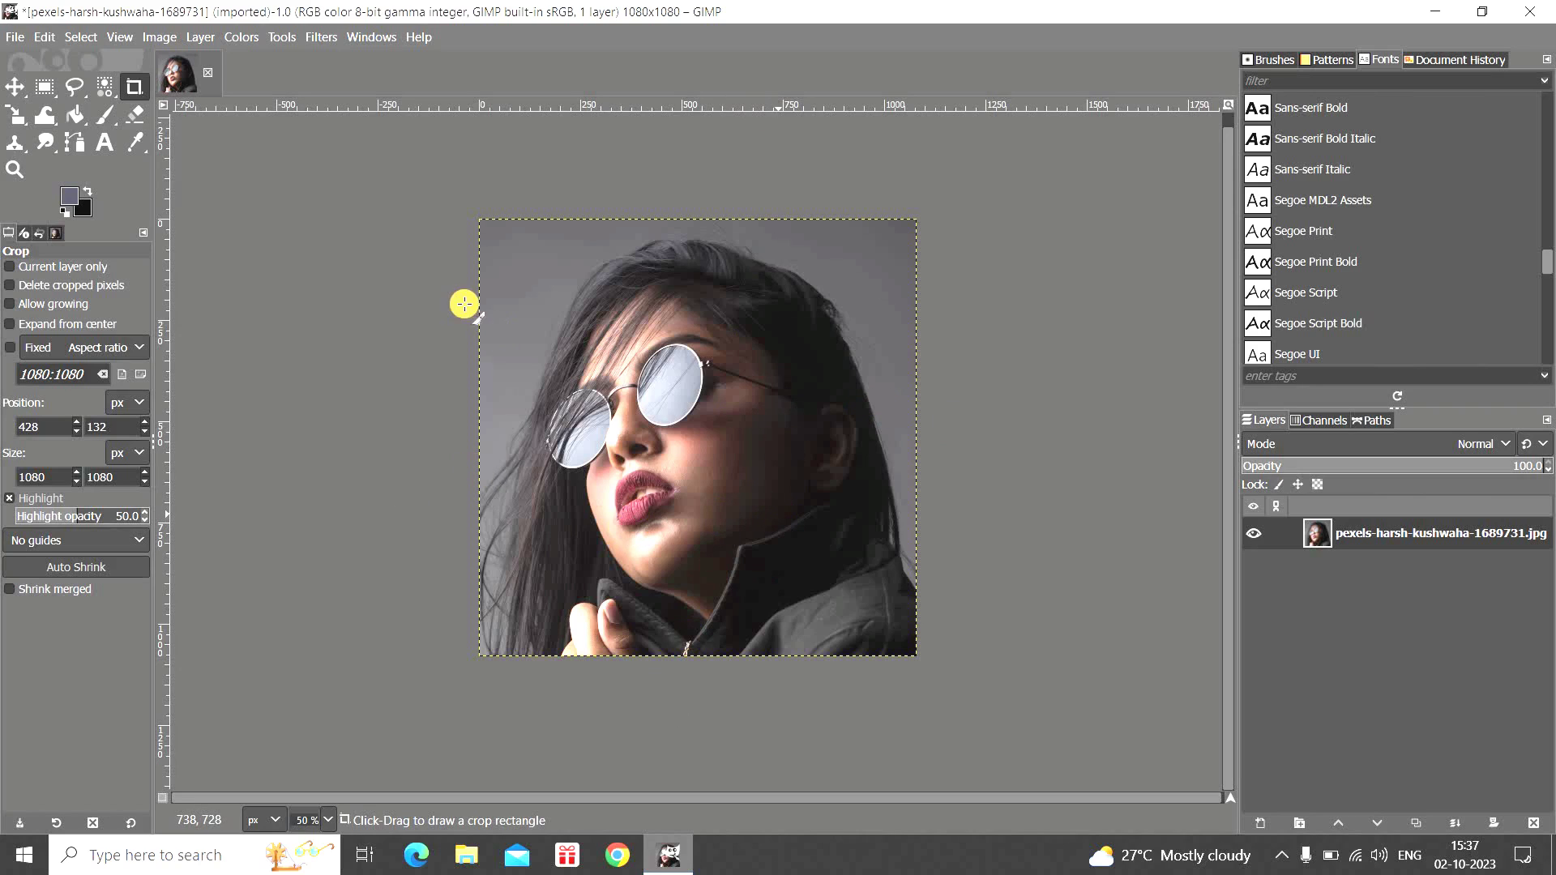
Step: Add a horizontal guide at 320 px with Image > Guides > New Guide
left_click(158, 37)
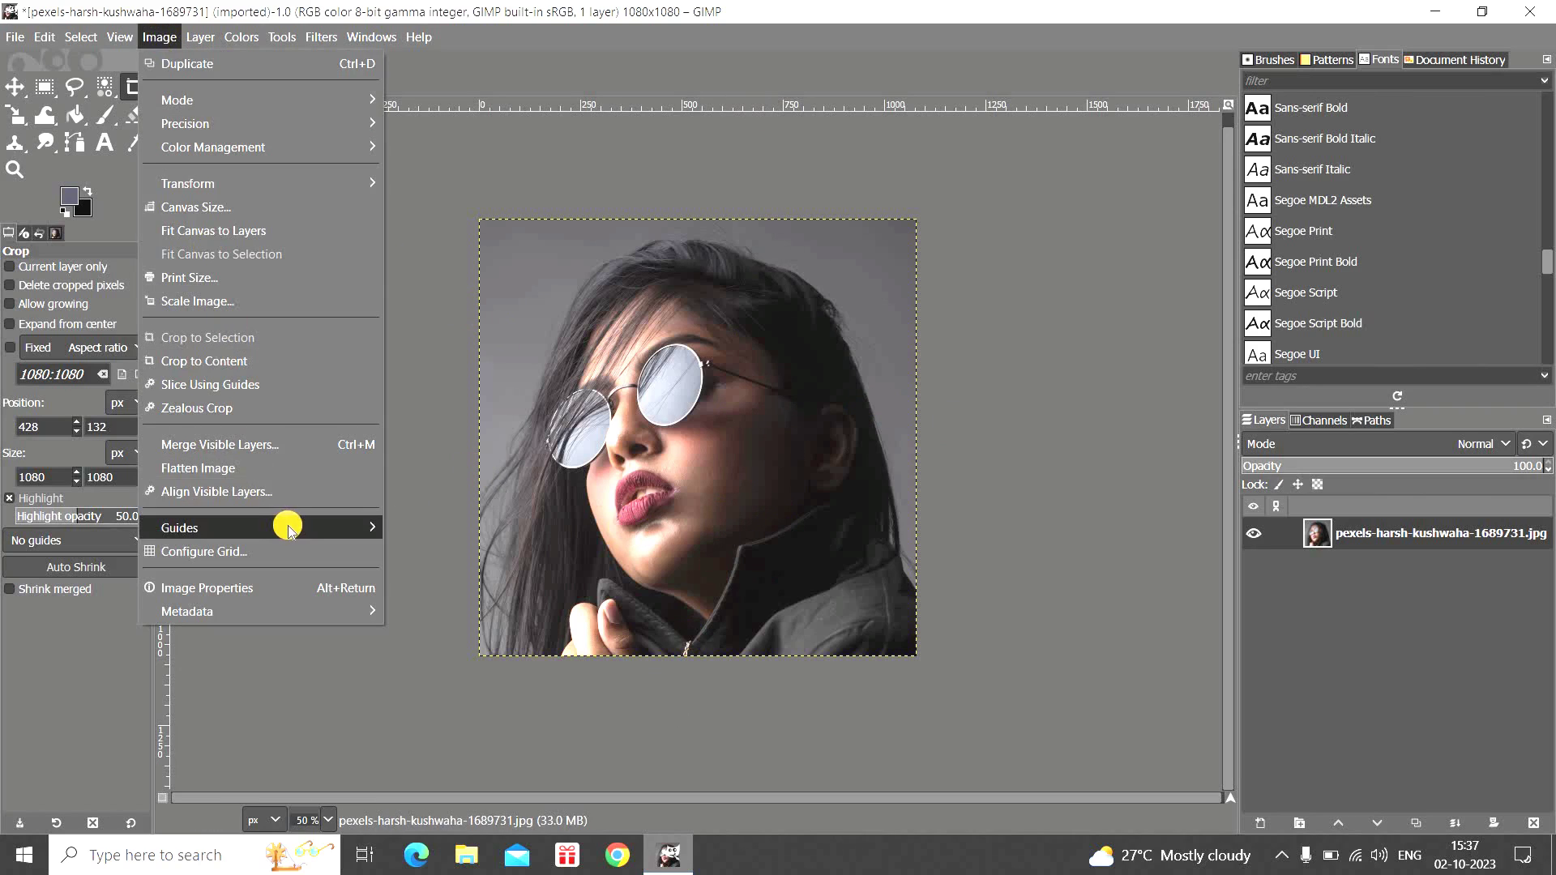
mouse_move(284, 528)
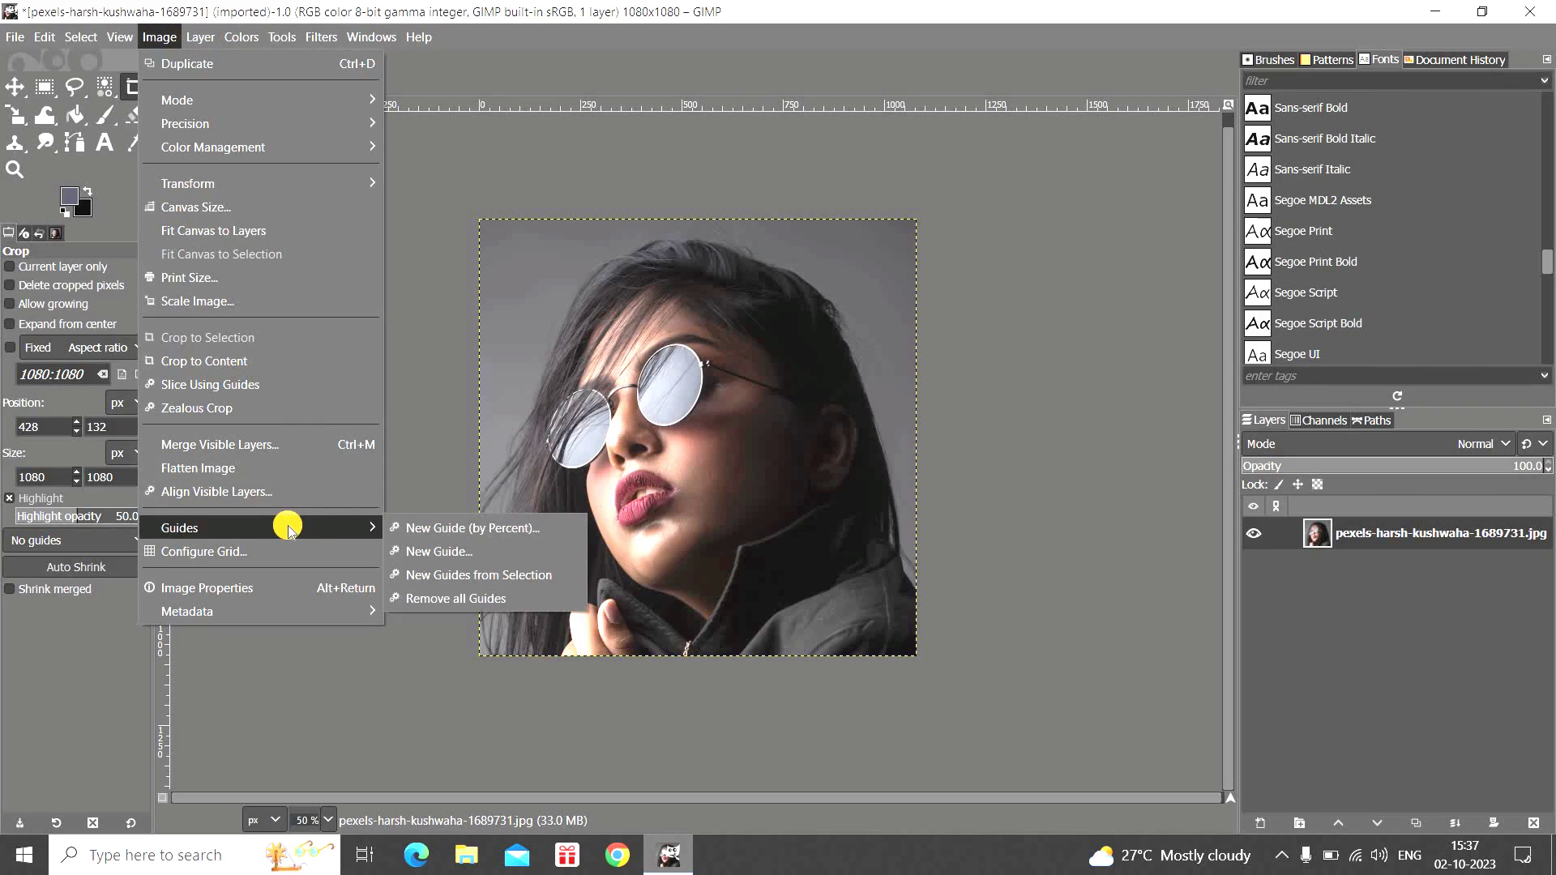
left_click(513, 551)
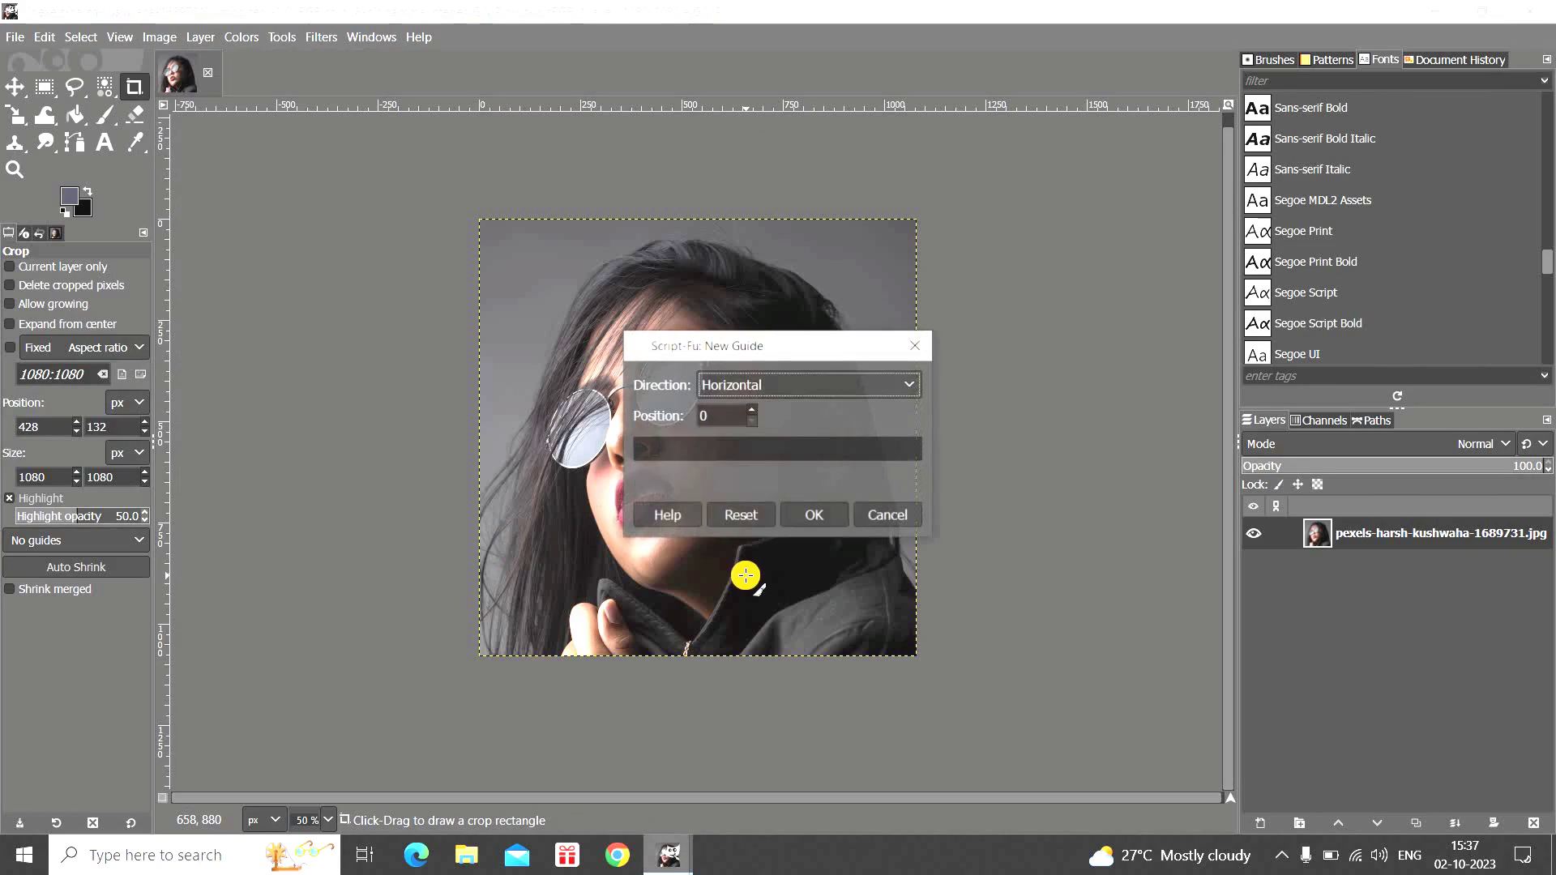
left_click_drag(822, 350, 1109, 333)
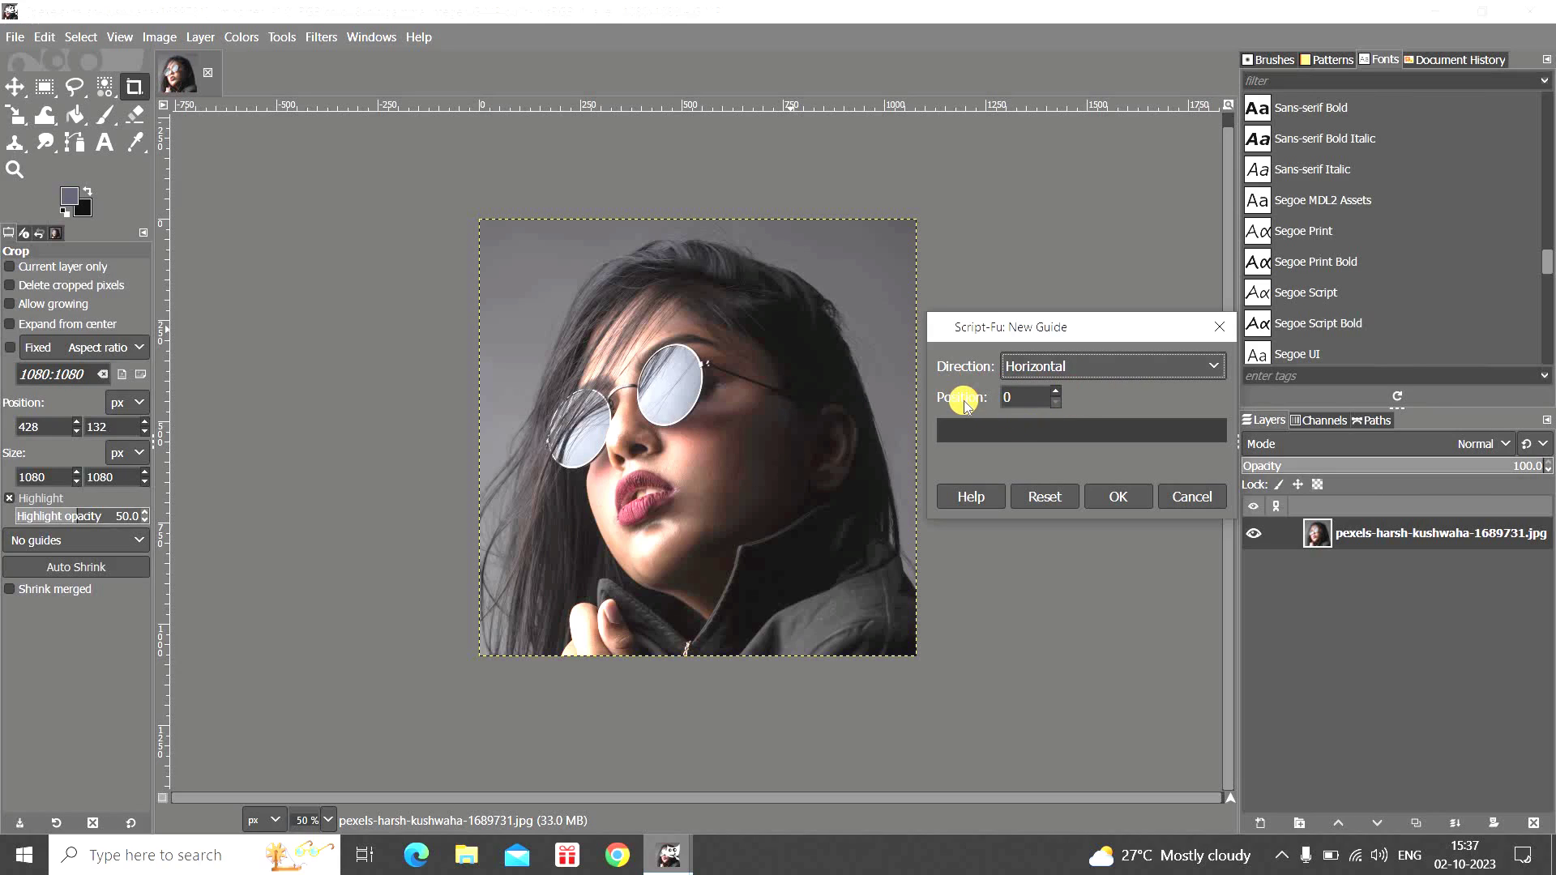
left_click(1024, 402)
key("BackSpace")
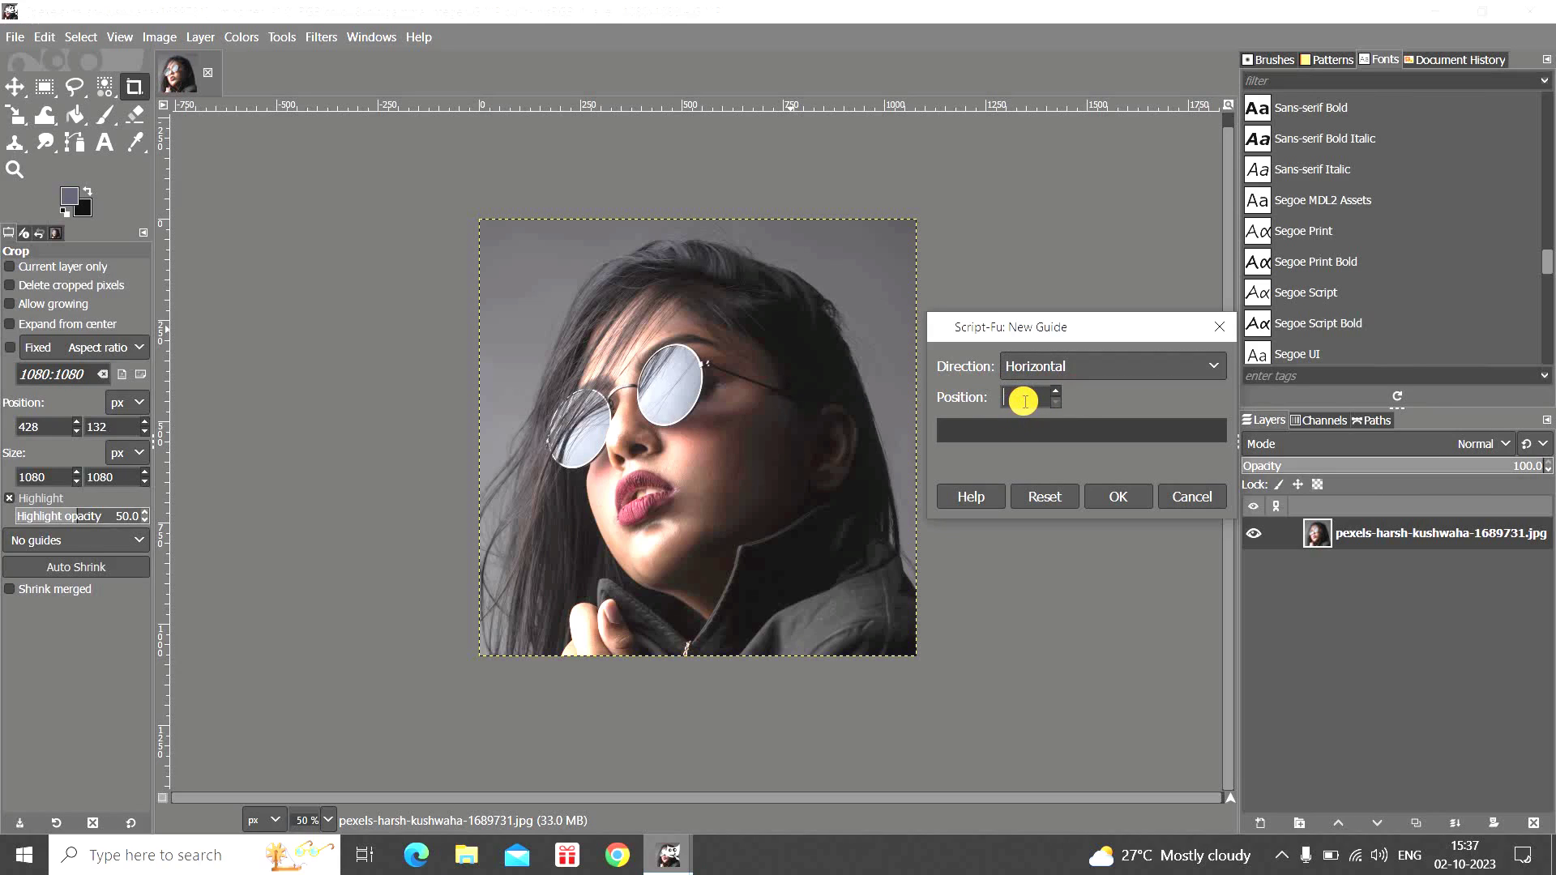
type("34")
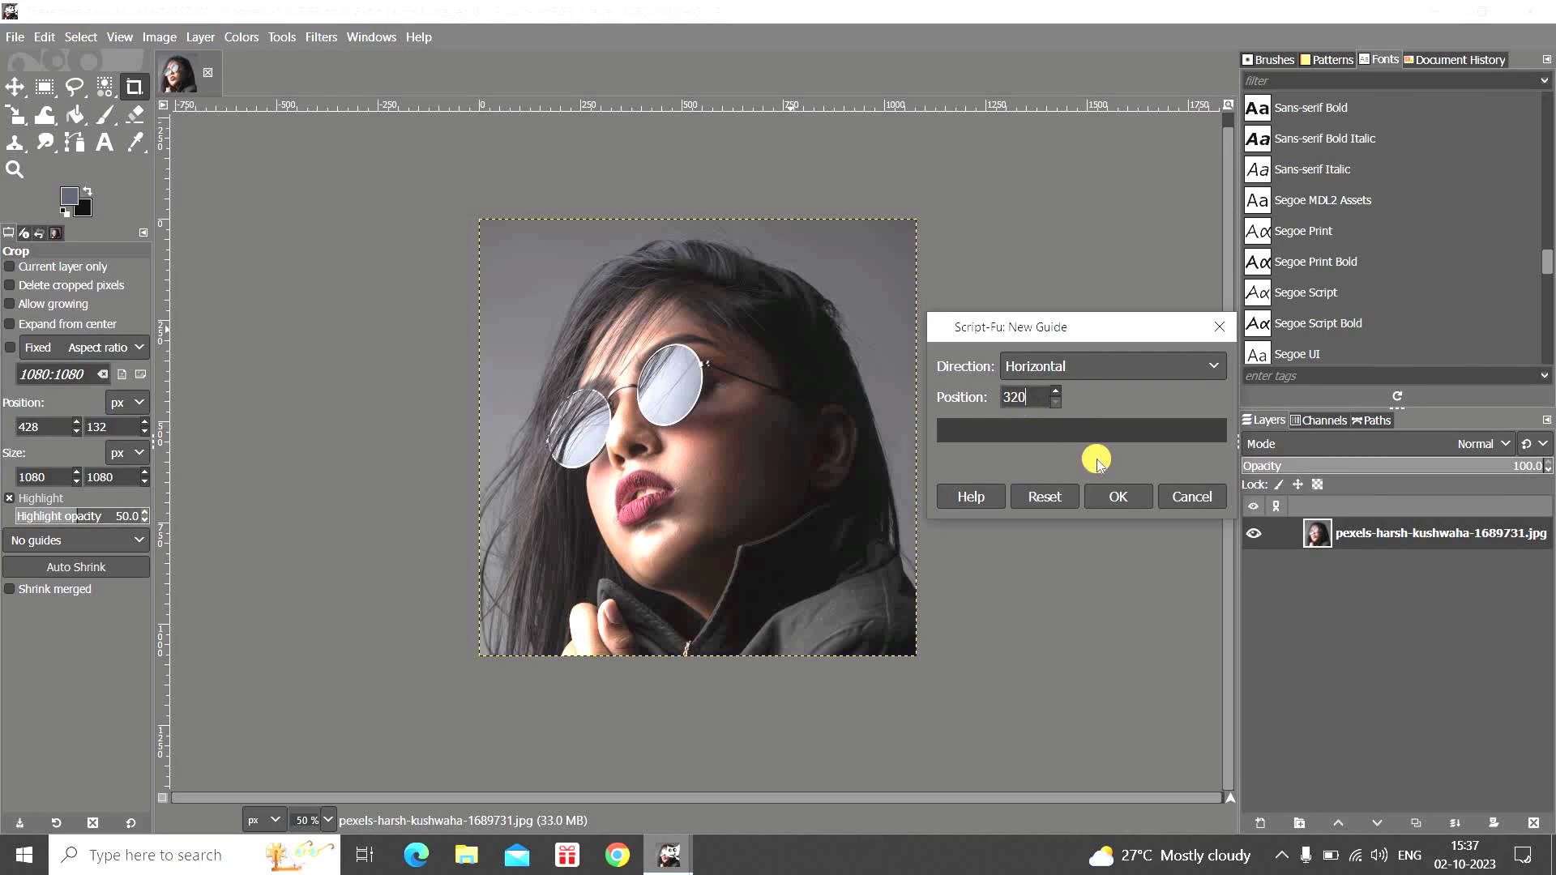
left_click(1123, 497)
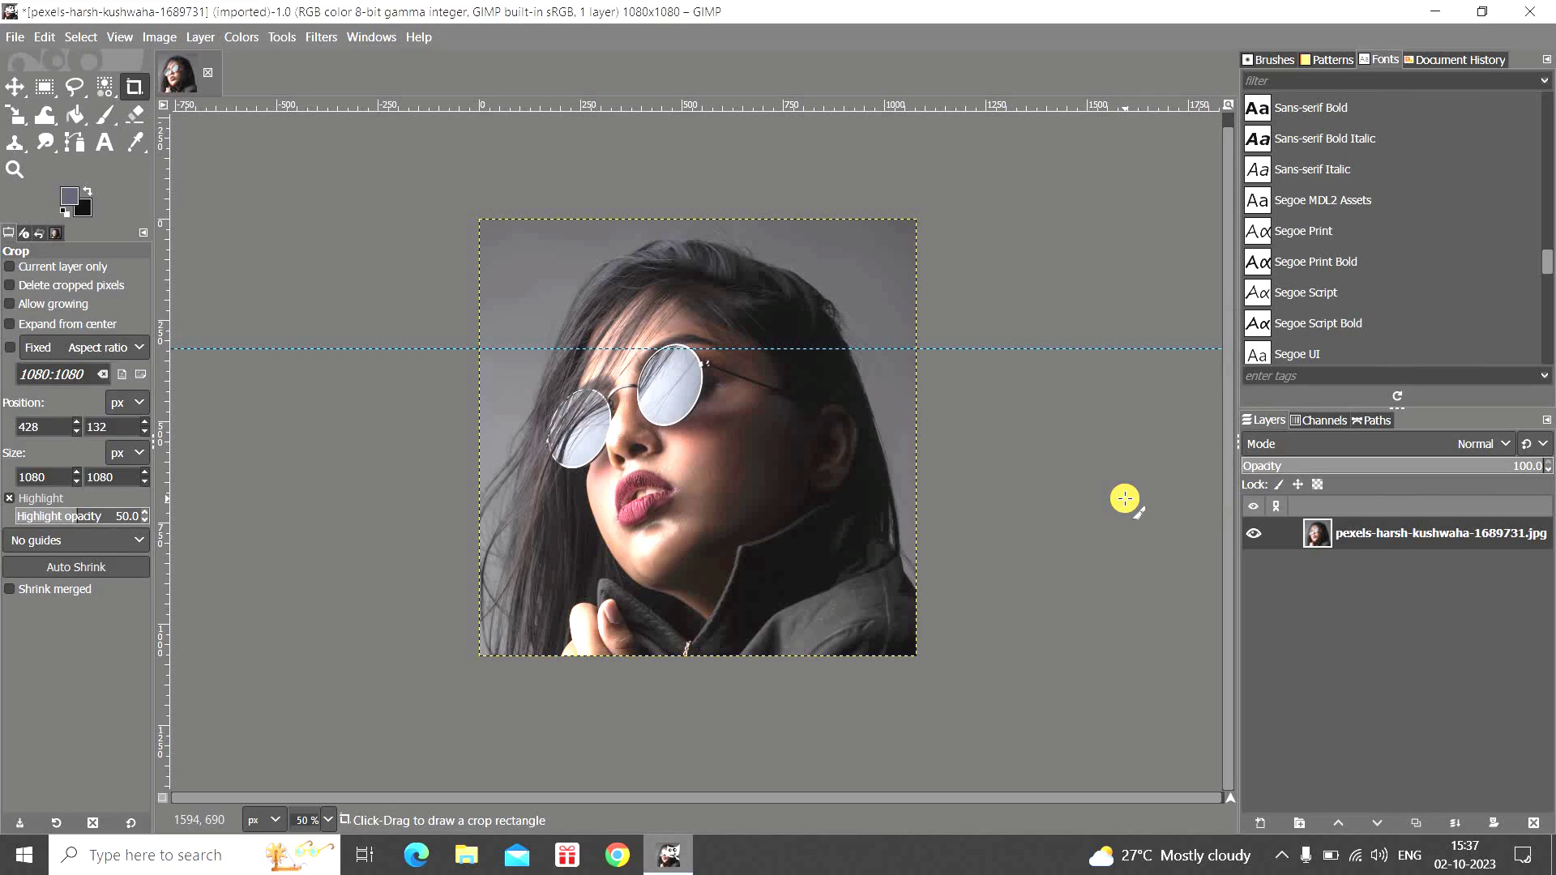
Step: Add a second horizontal guide at 720 px
key("ctrl+shift+f")
left_click_drag(796, 356, 1122, 352)
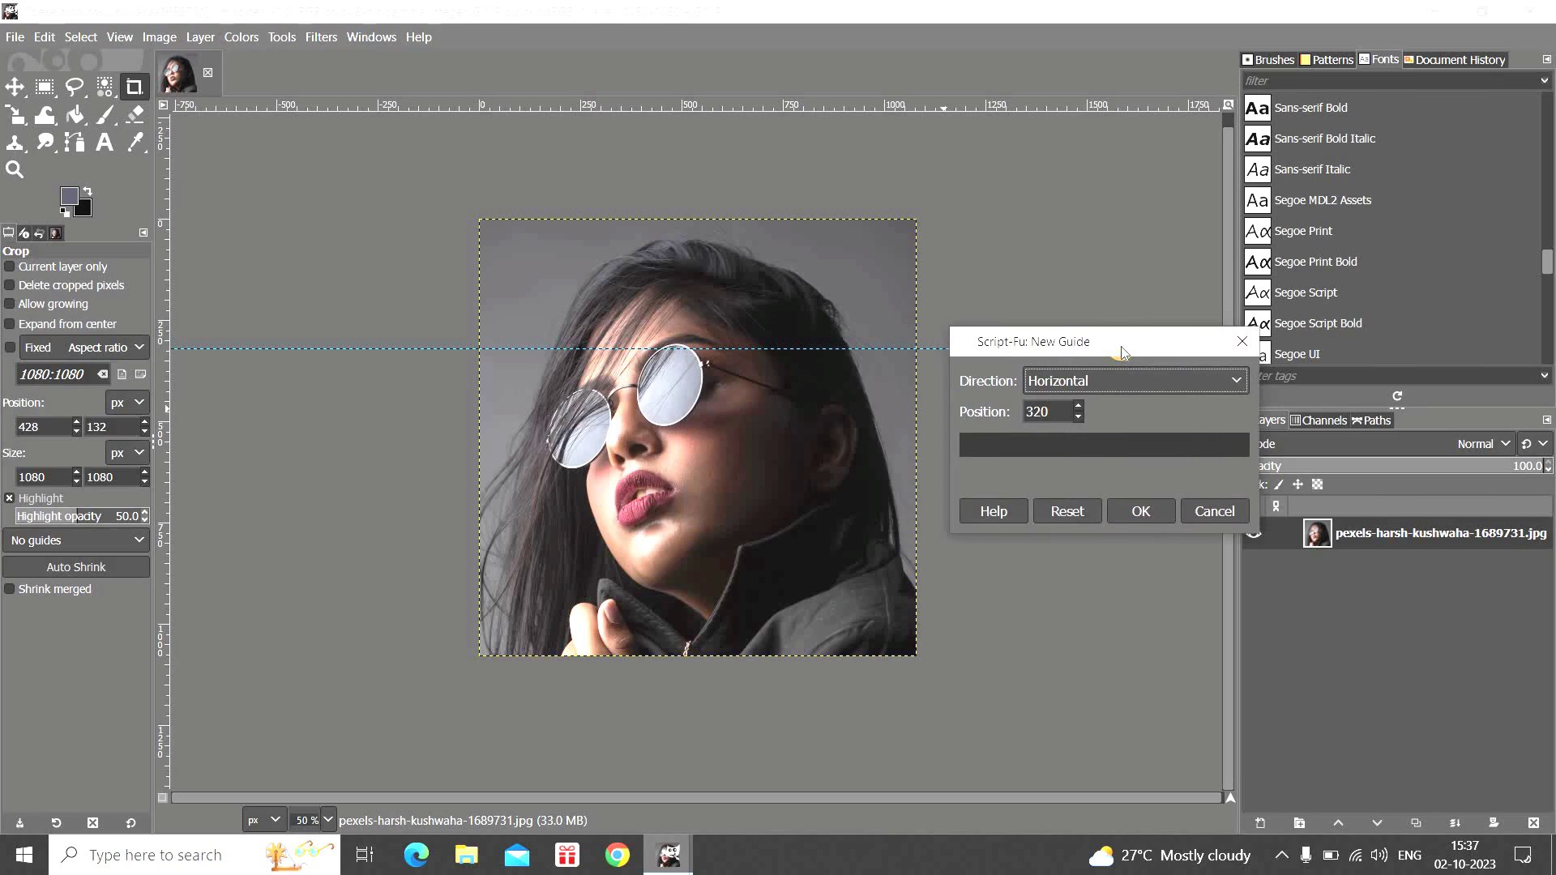
left_click(1060, 414)
double_click(1060, 414)
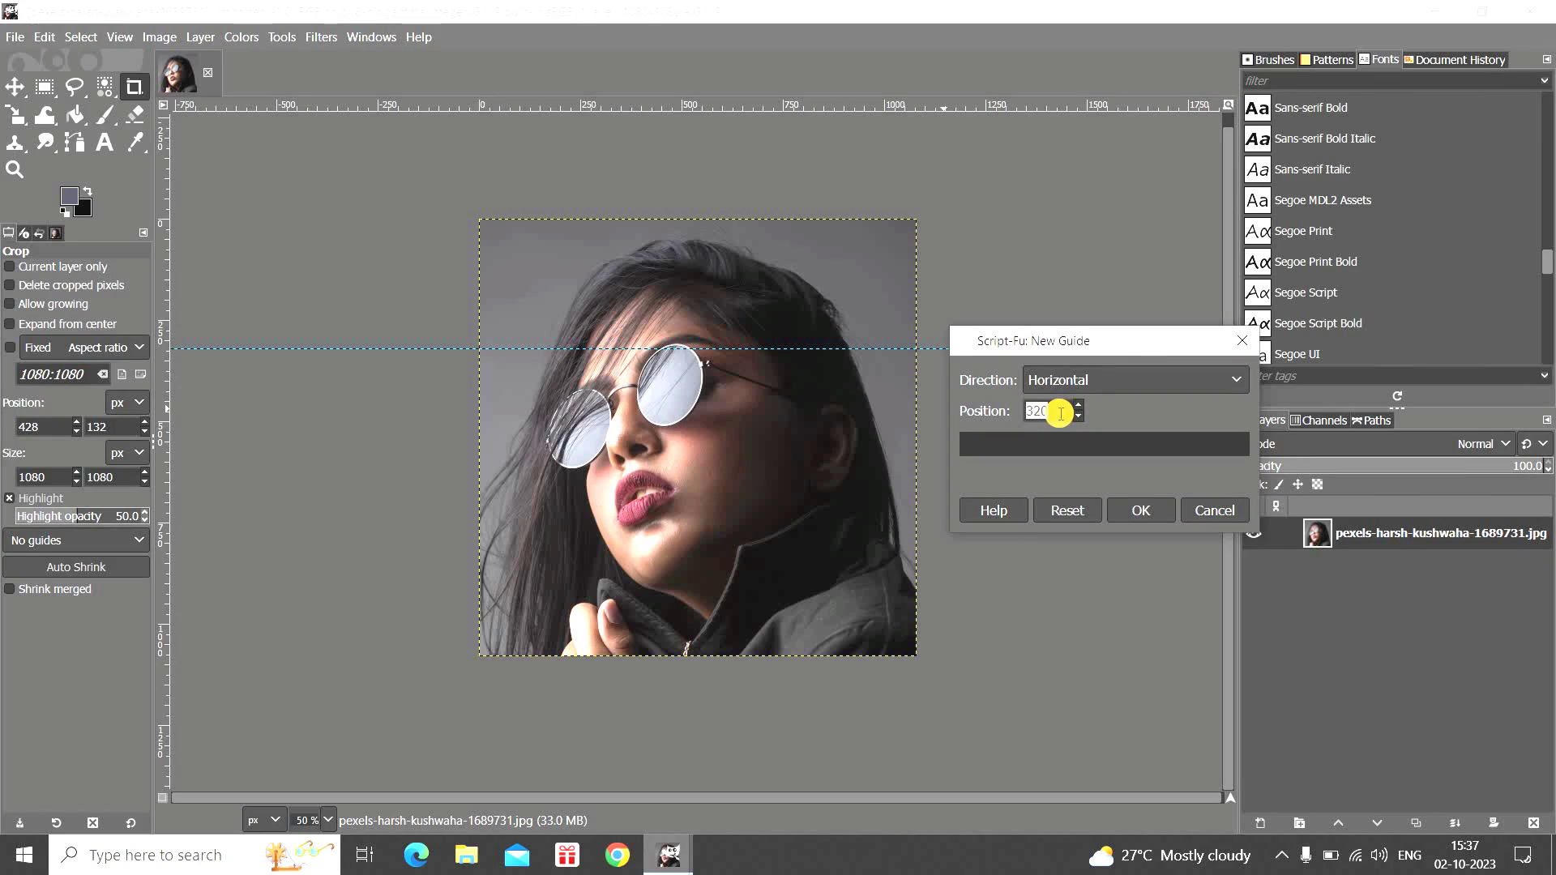
key("BackSpace")
type("720")
left_click(1120, 511)
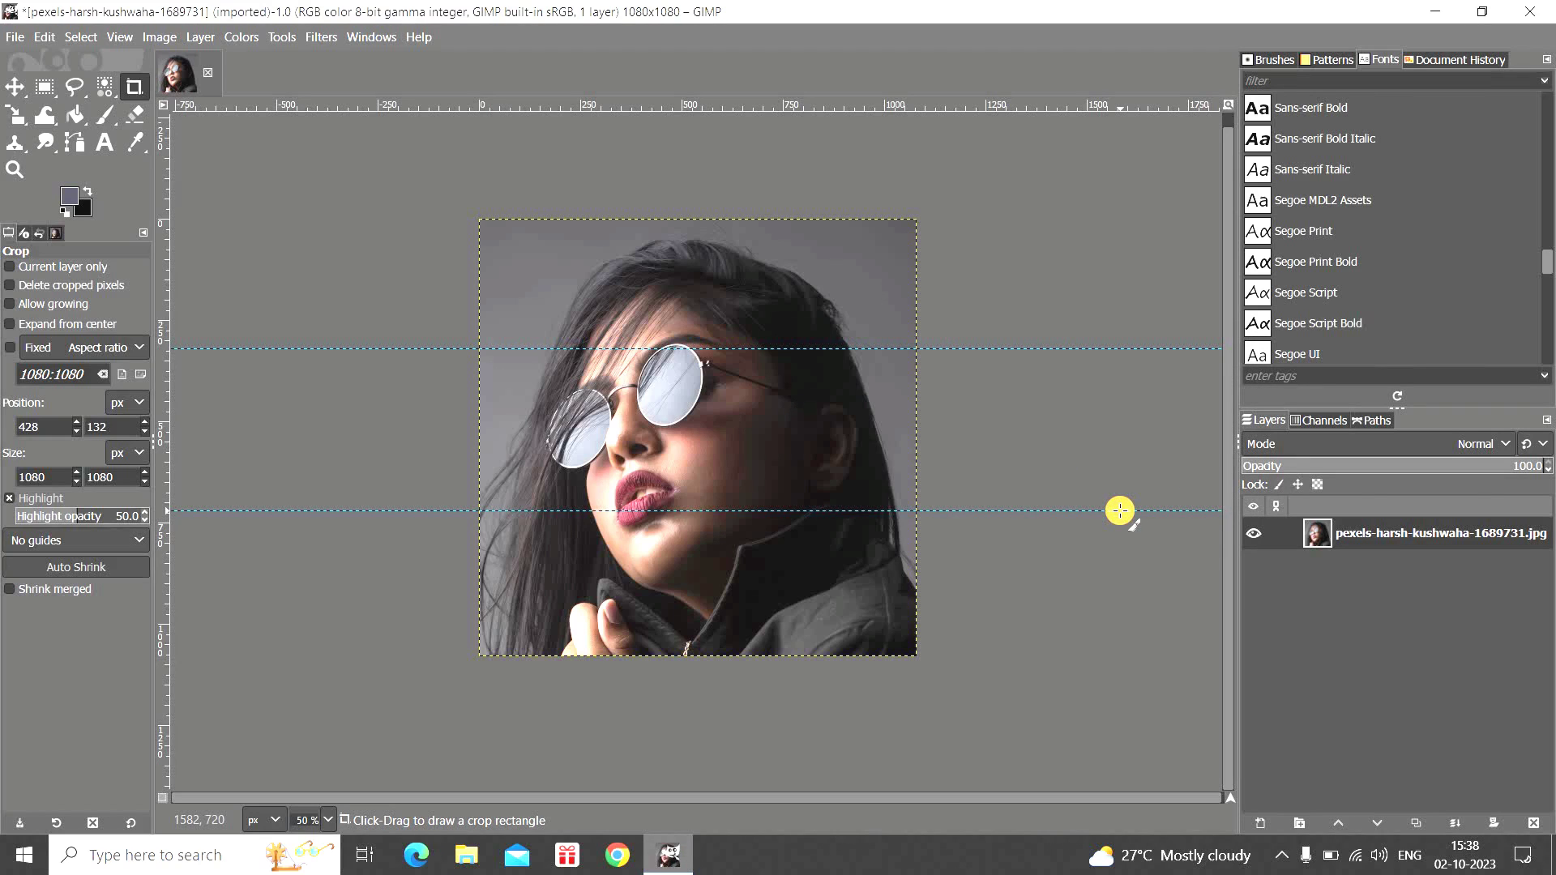
key("ctrl+shift+f")
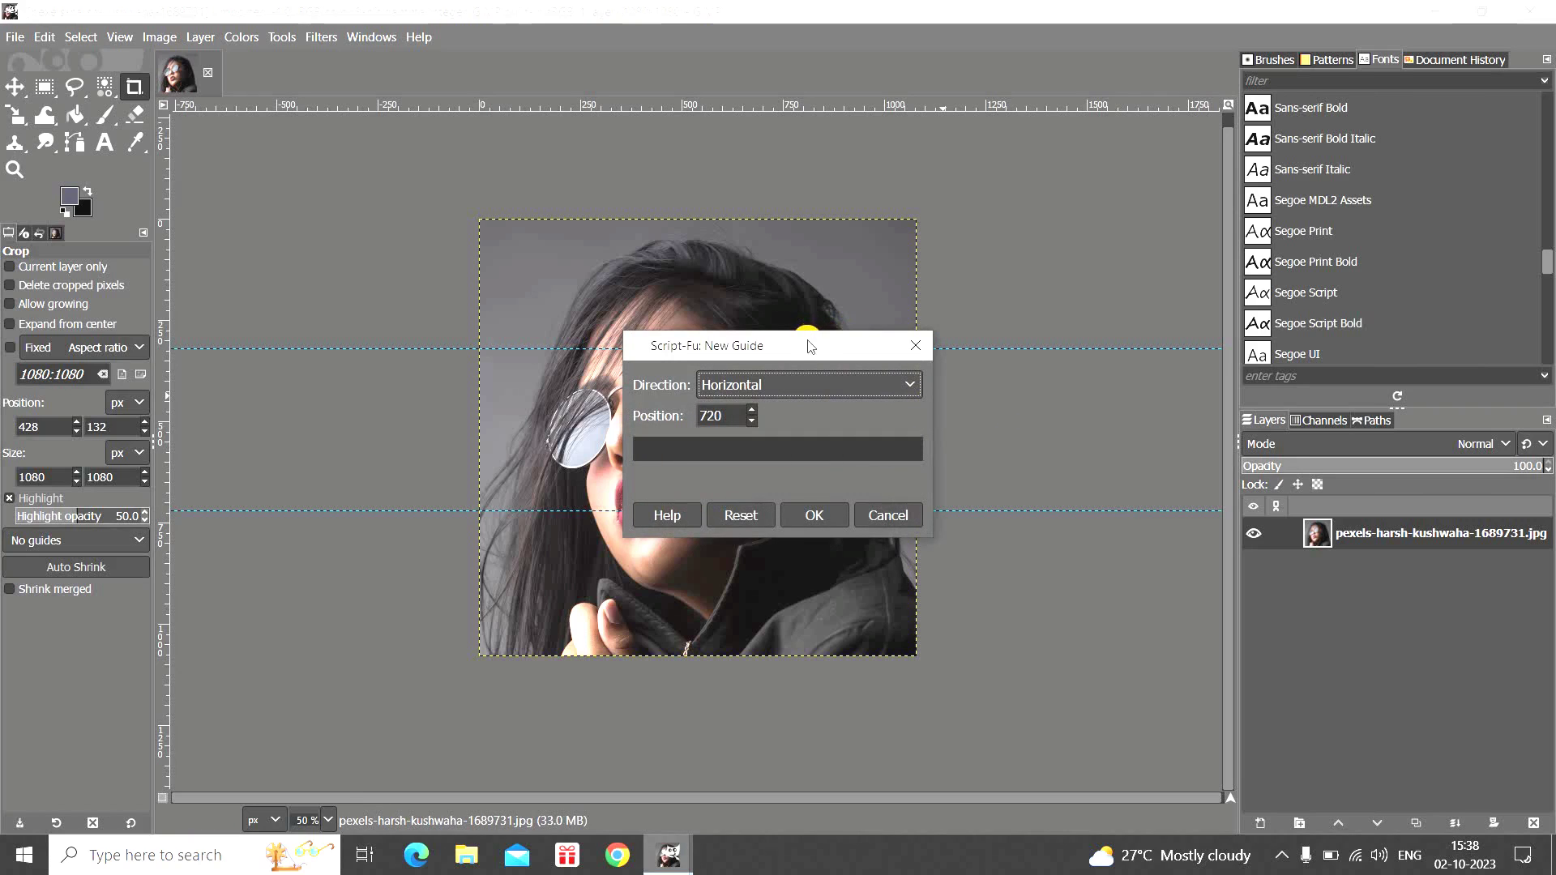
Step: Add a vertical guide at 320 px
left_click_drag(809, 347, 1079, 336)
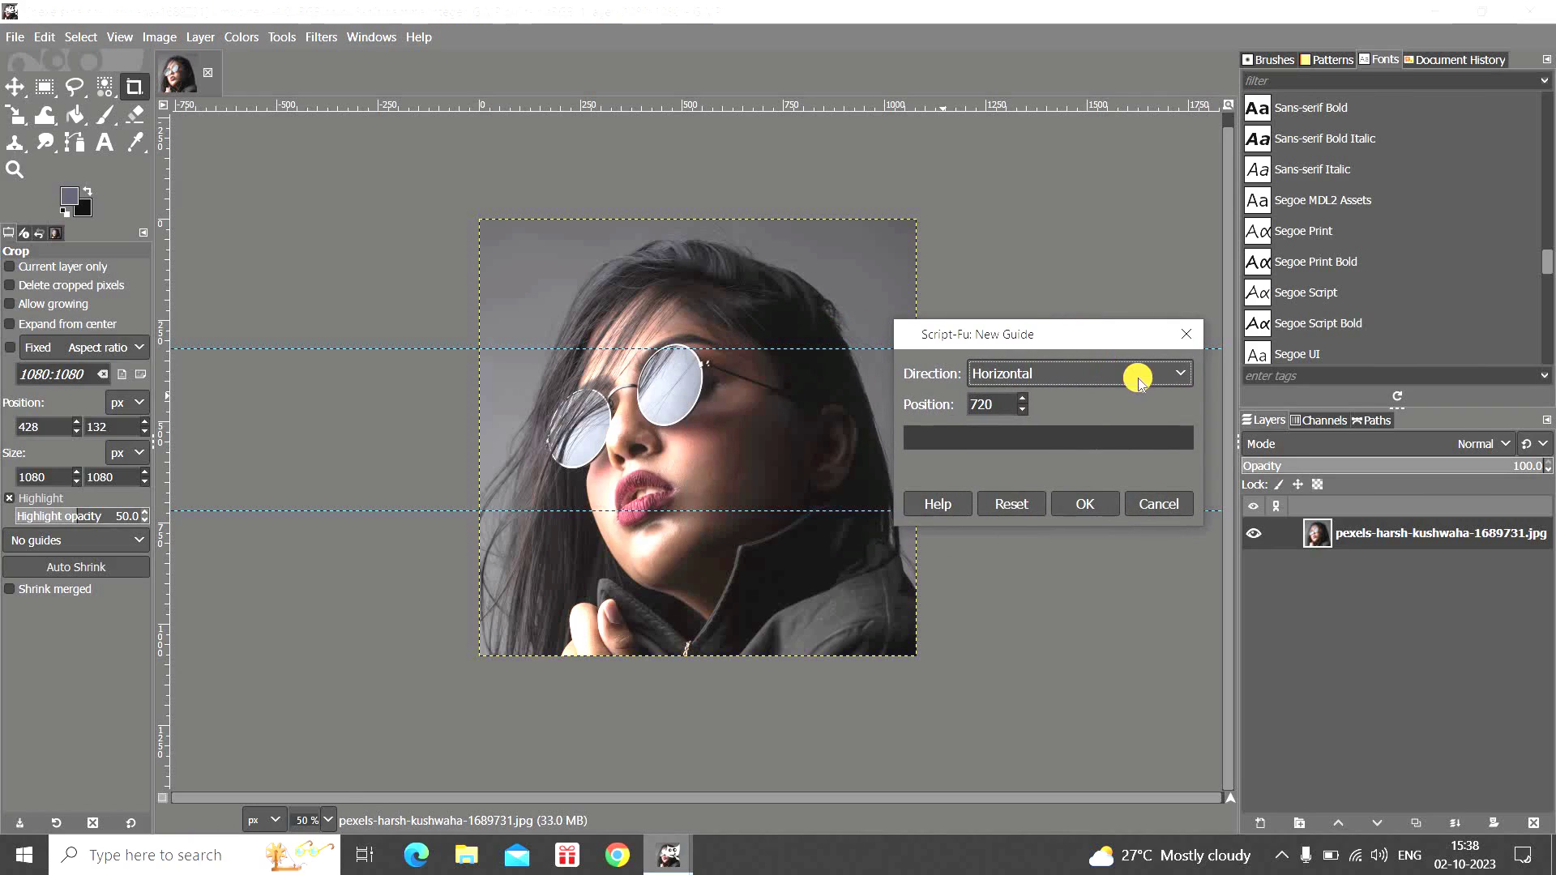
left_click(1138, 379)
left_click(1104, 421)
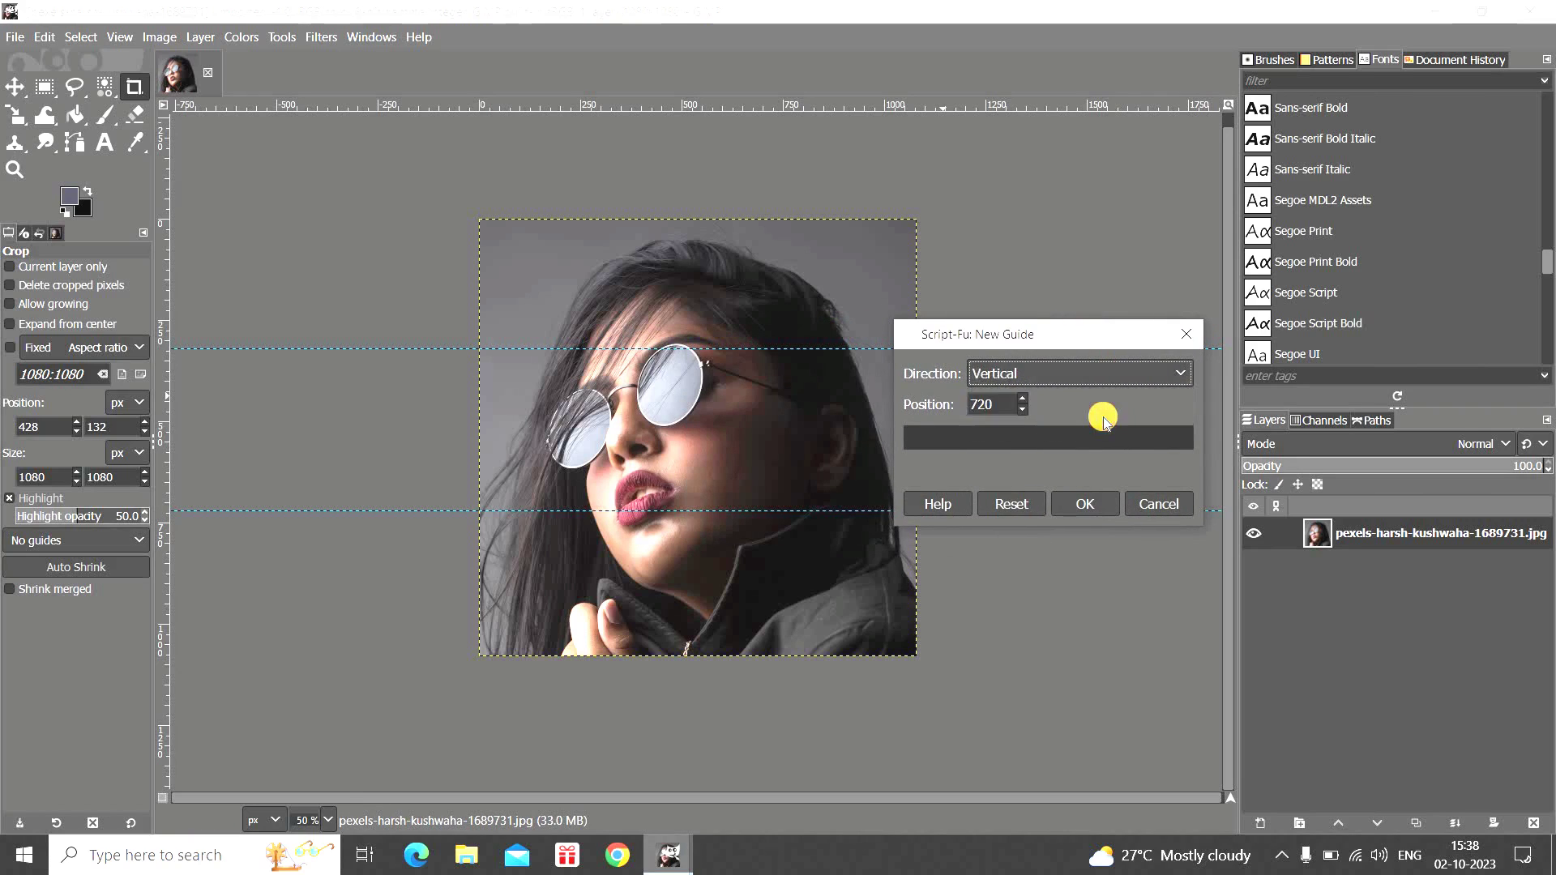
left_click(1002, 408)
key("BackSpace")
key("BackSpace")
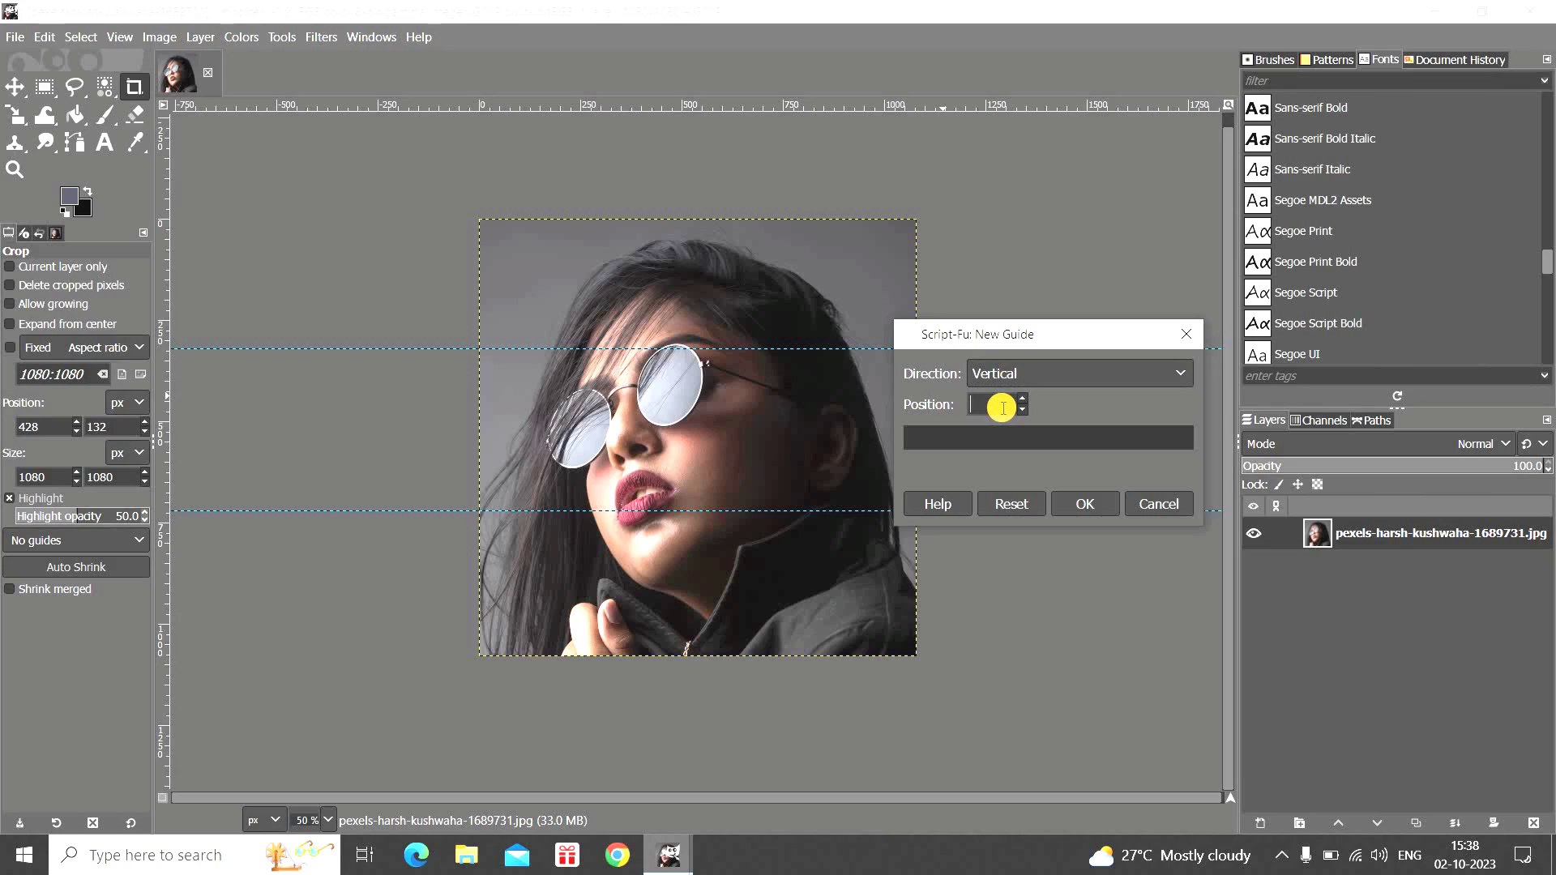
type("320")
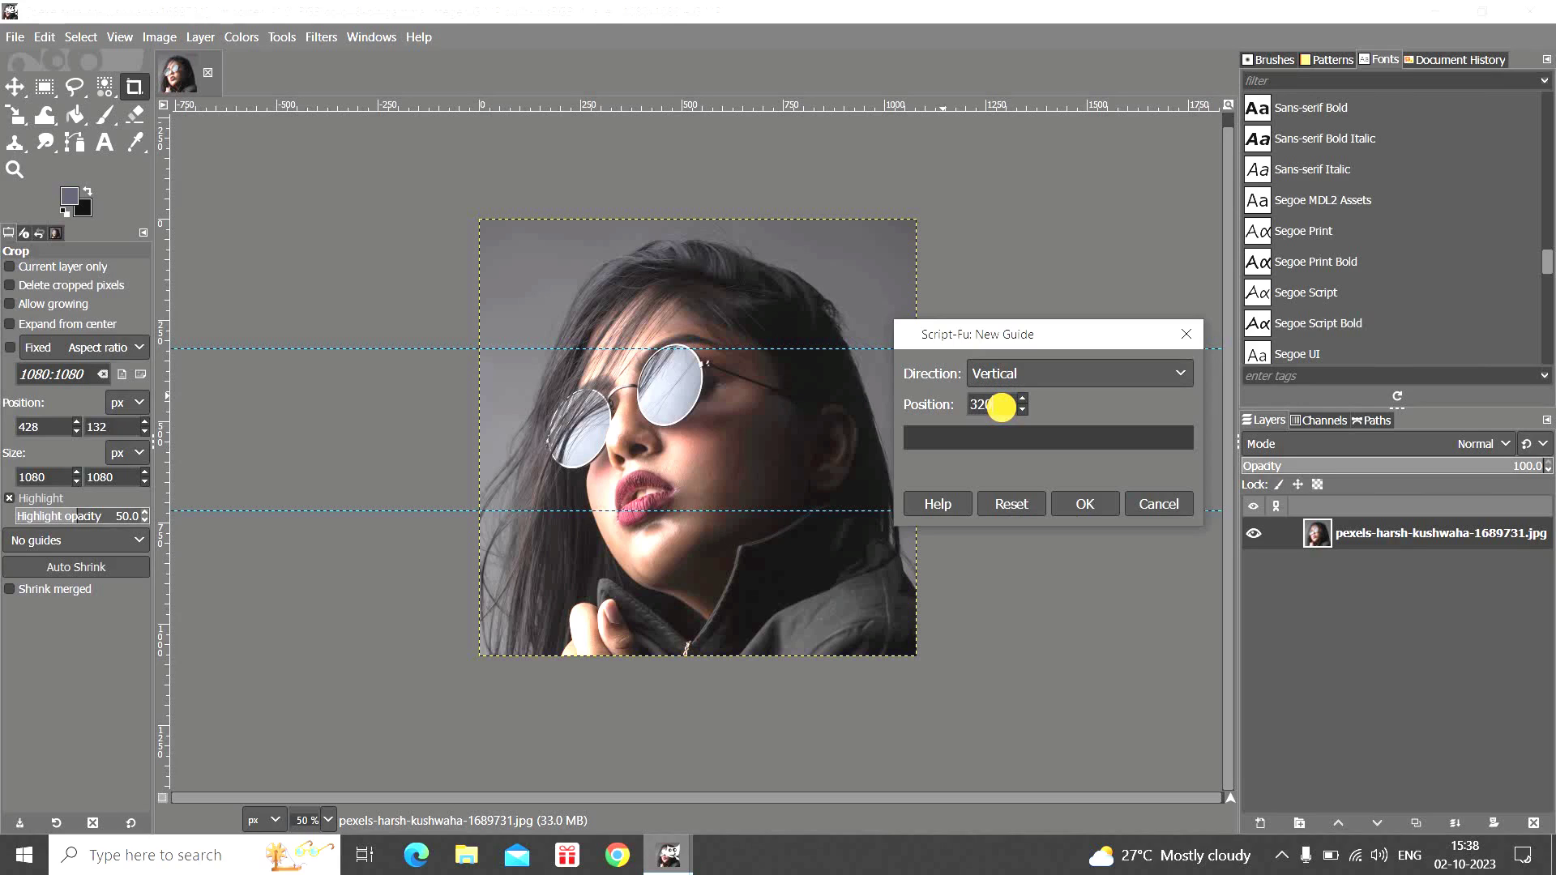
left_click(1094, 501)
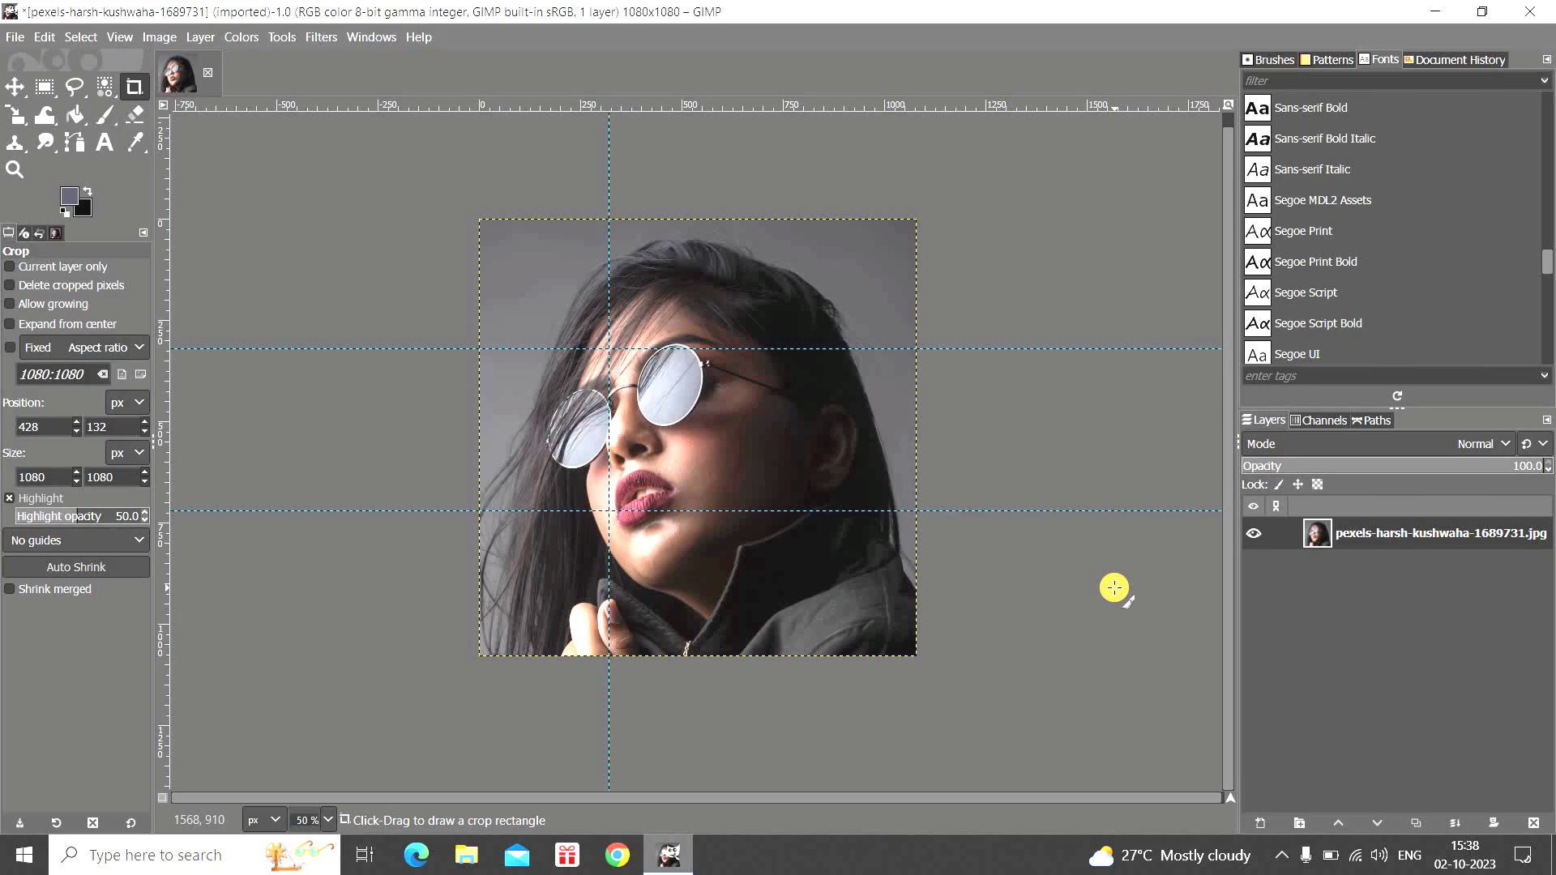
Step: Add a second vertical guide at 720 px, completing the grid
key("ctrl+shift+f")
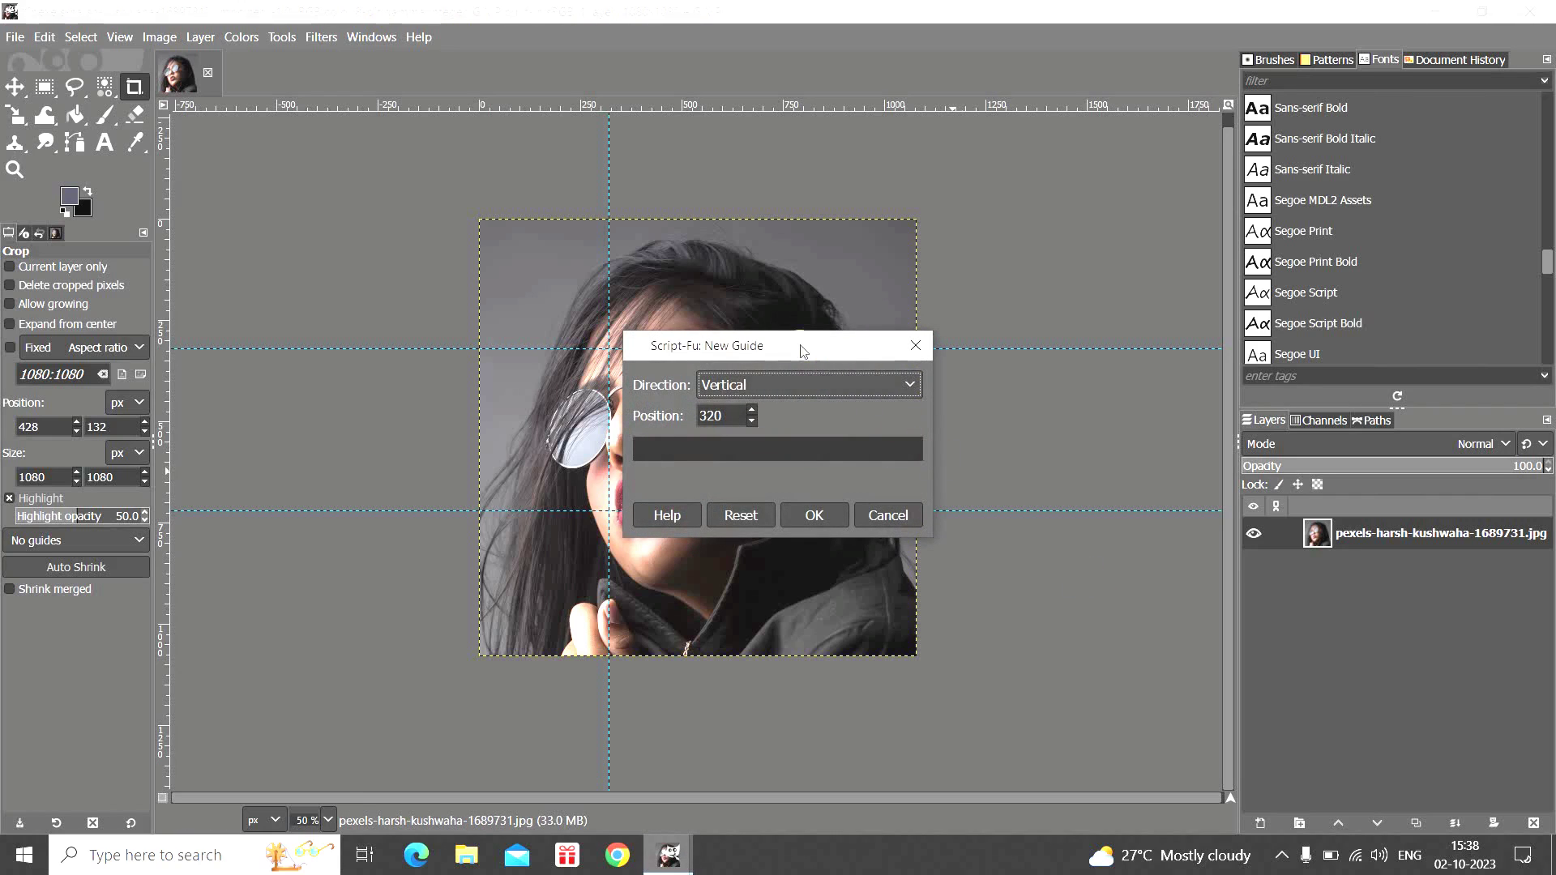
left_click_drag(798, 346, 1111, 362)
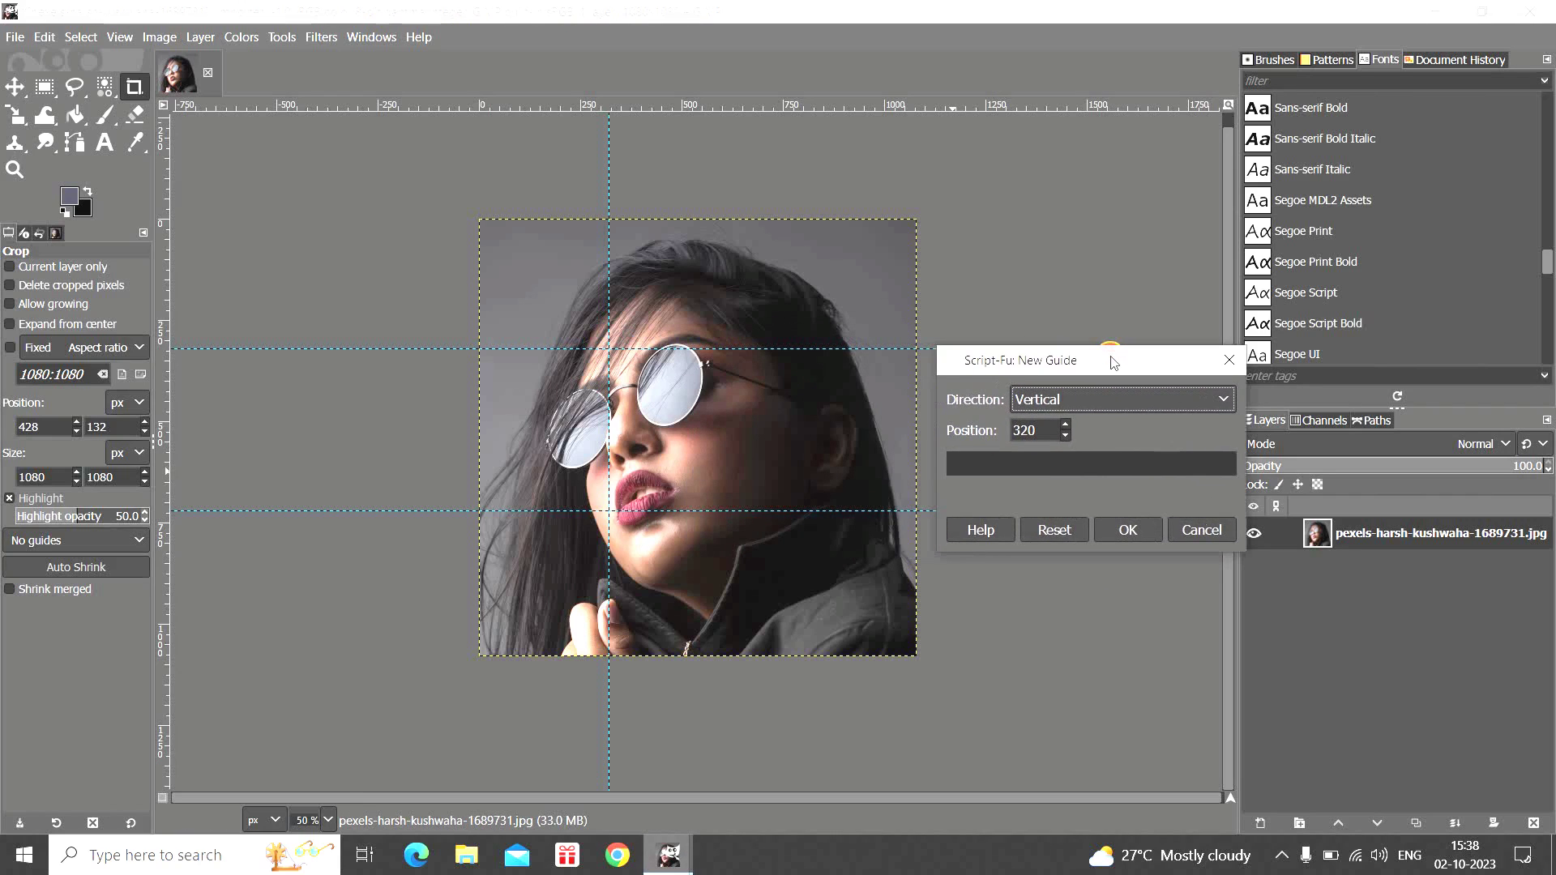
left_click(1050, 431)
double_click(1051, 431)
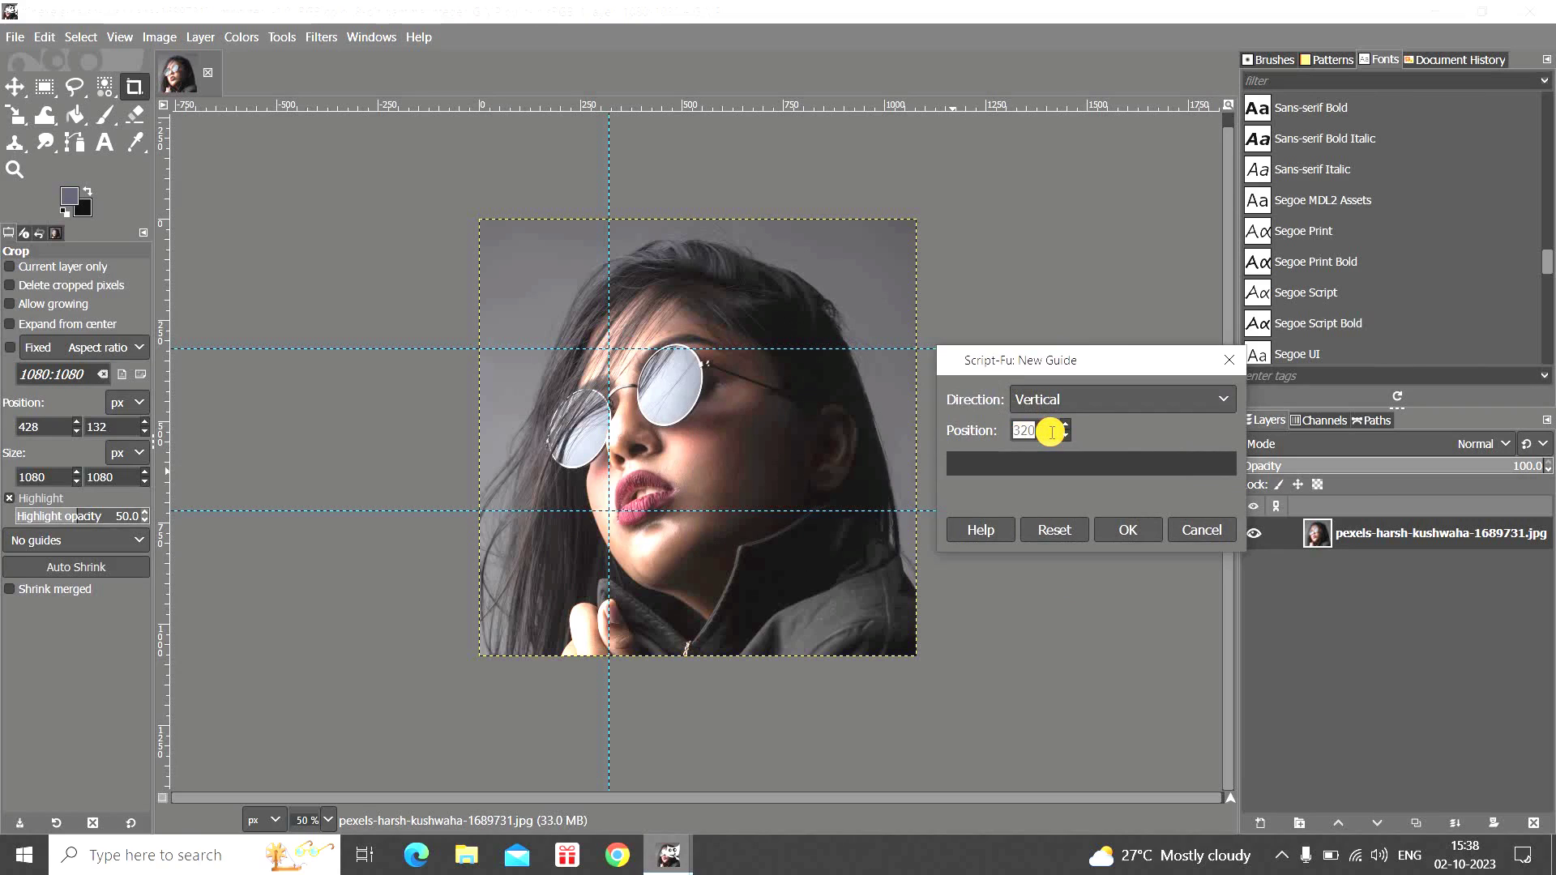
key("BackSpace")
left_click(1124, 528)
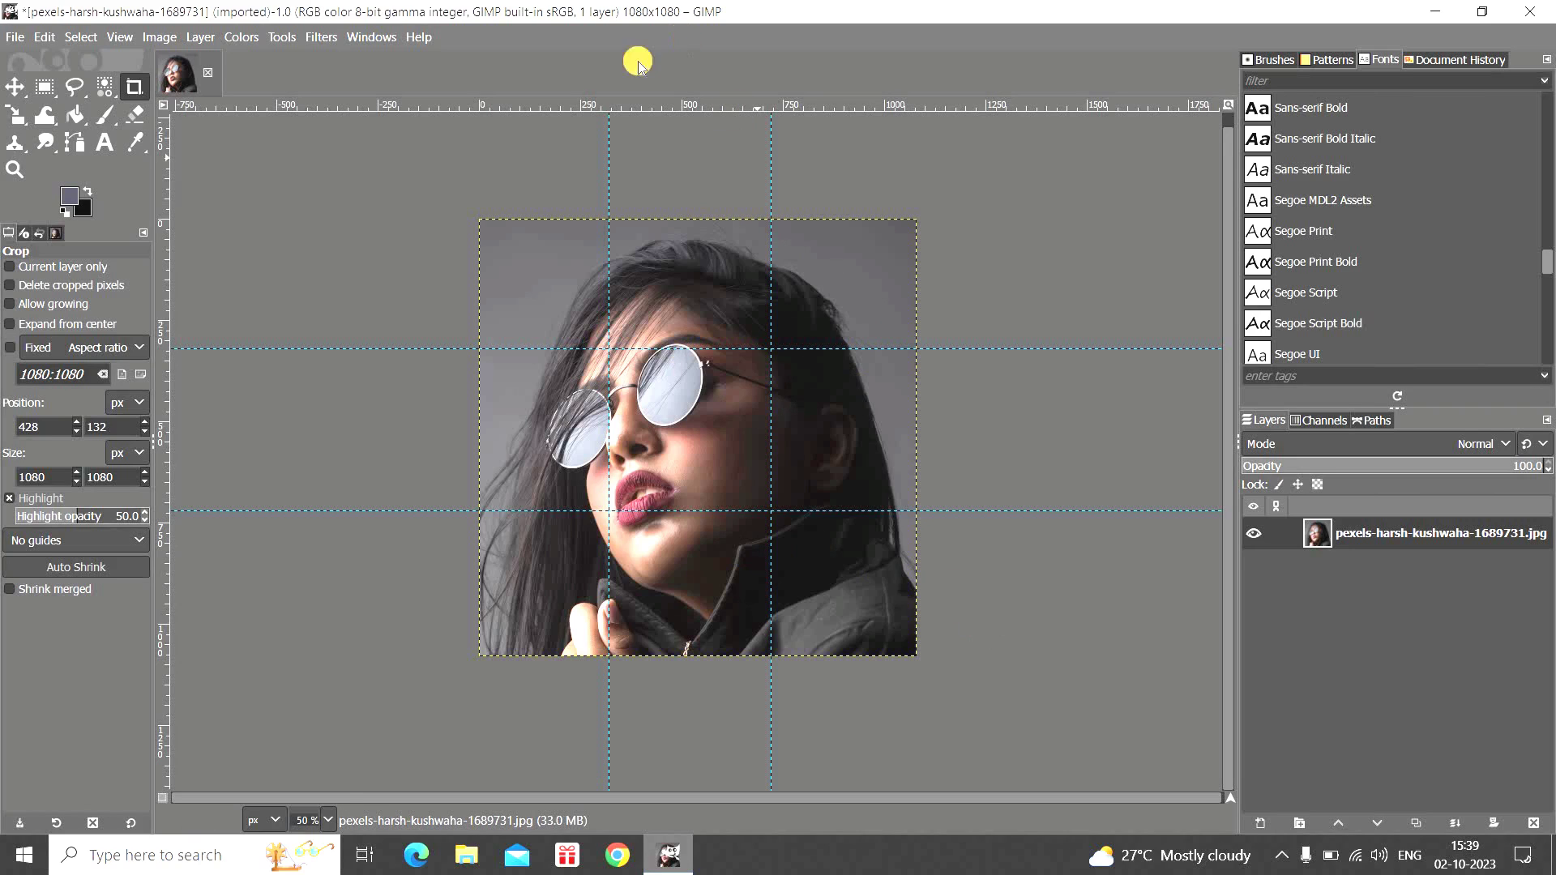
Step: Run Filters > Web > Slice with path Desktop, jpg format, and Separate image folder set to Yes
left_click(318, 37)
mouse_move(483, 452)
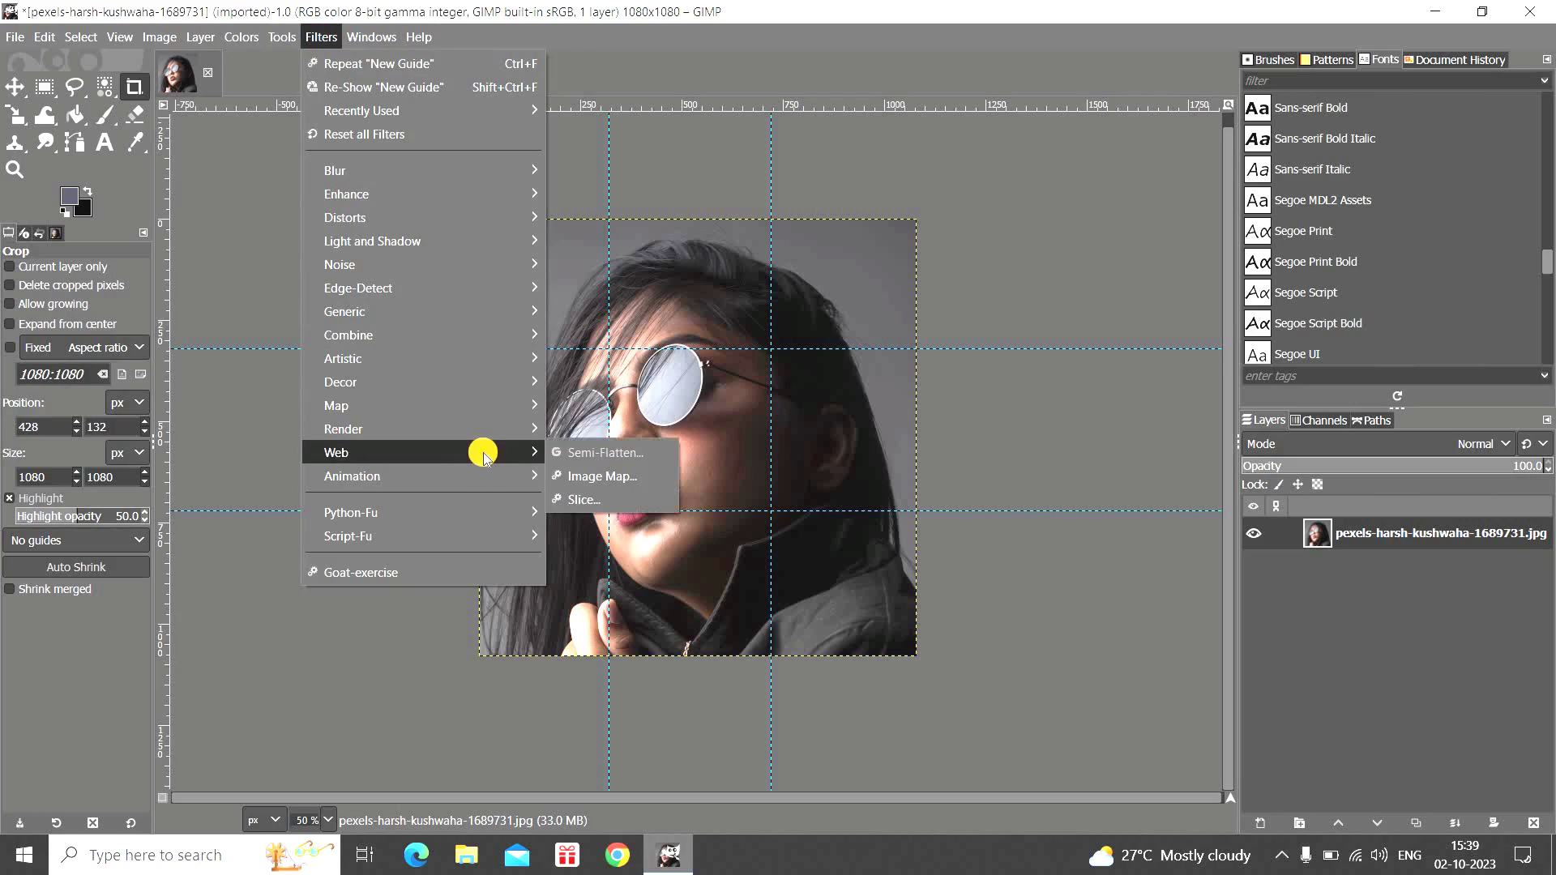
left_click(639, 496)
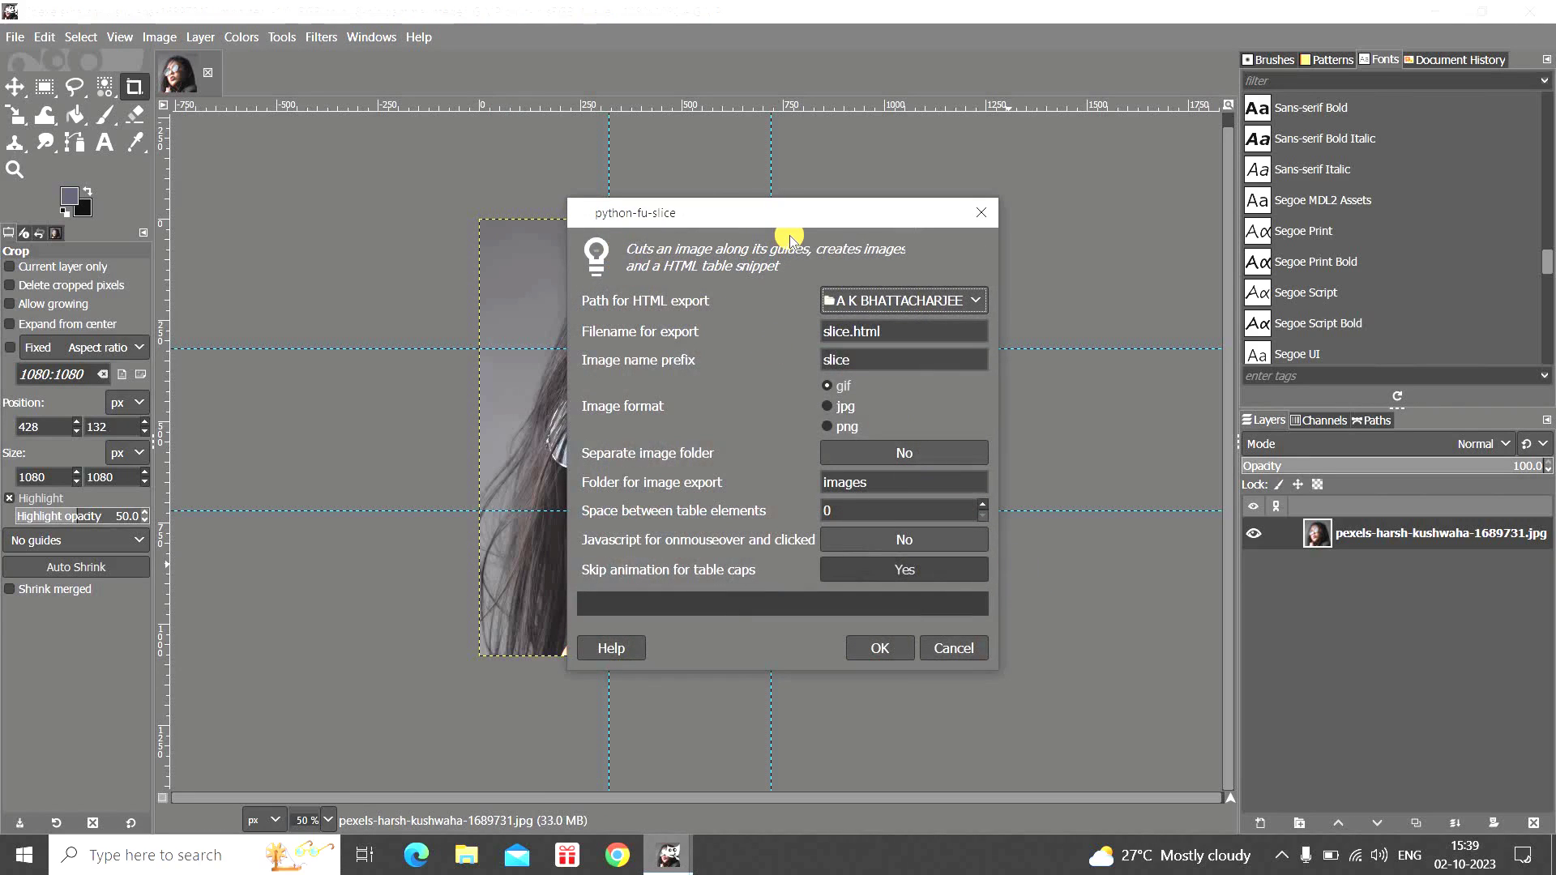
left_click(977, 307)
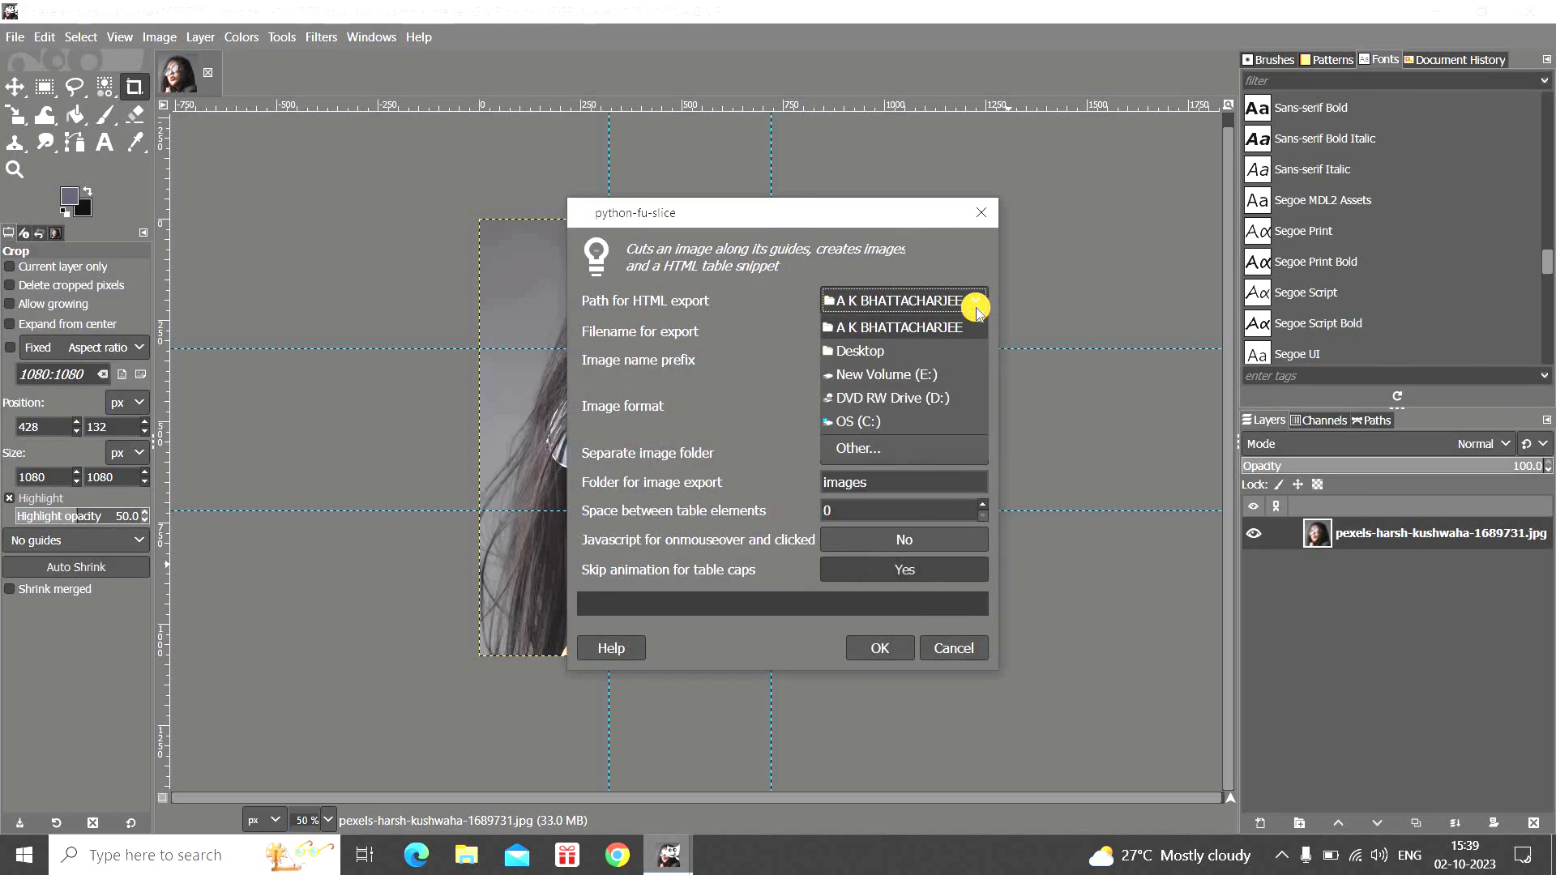
left_click(926, 348)
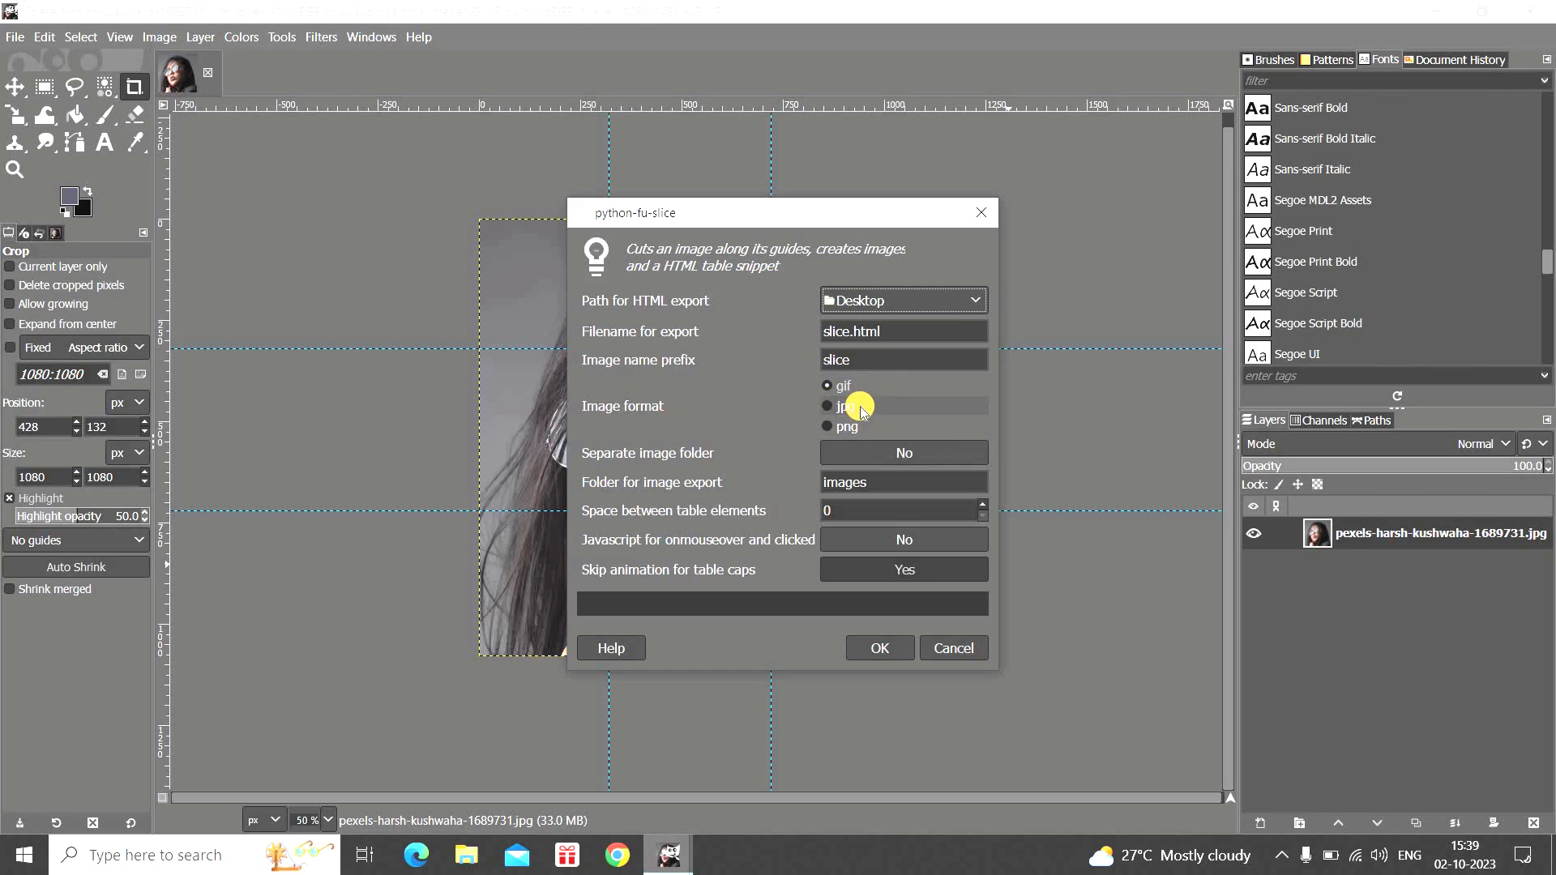
left_click(859, 406)
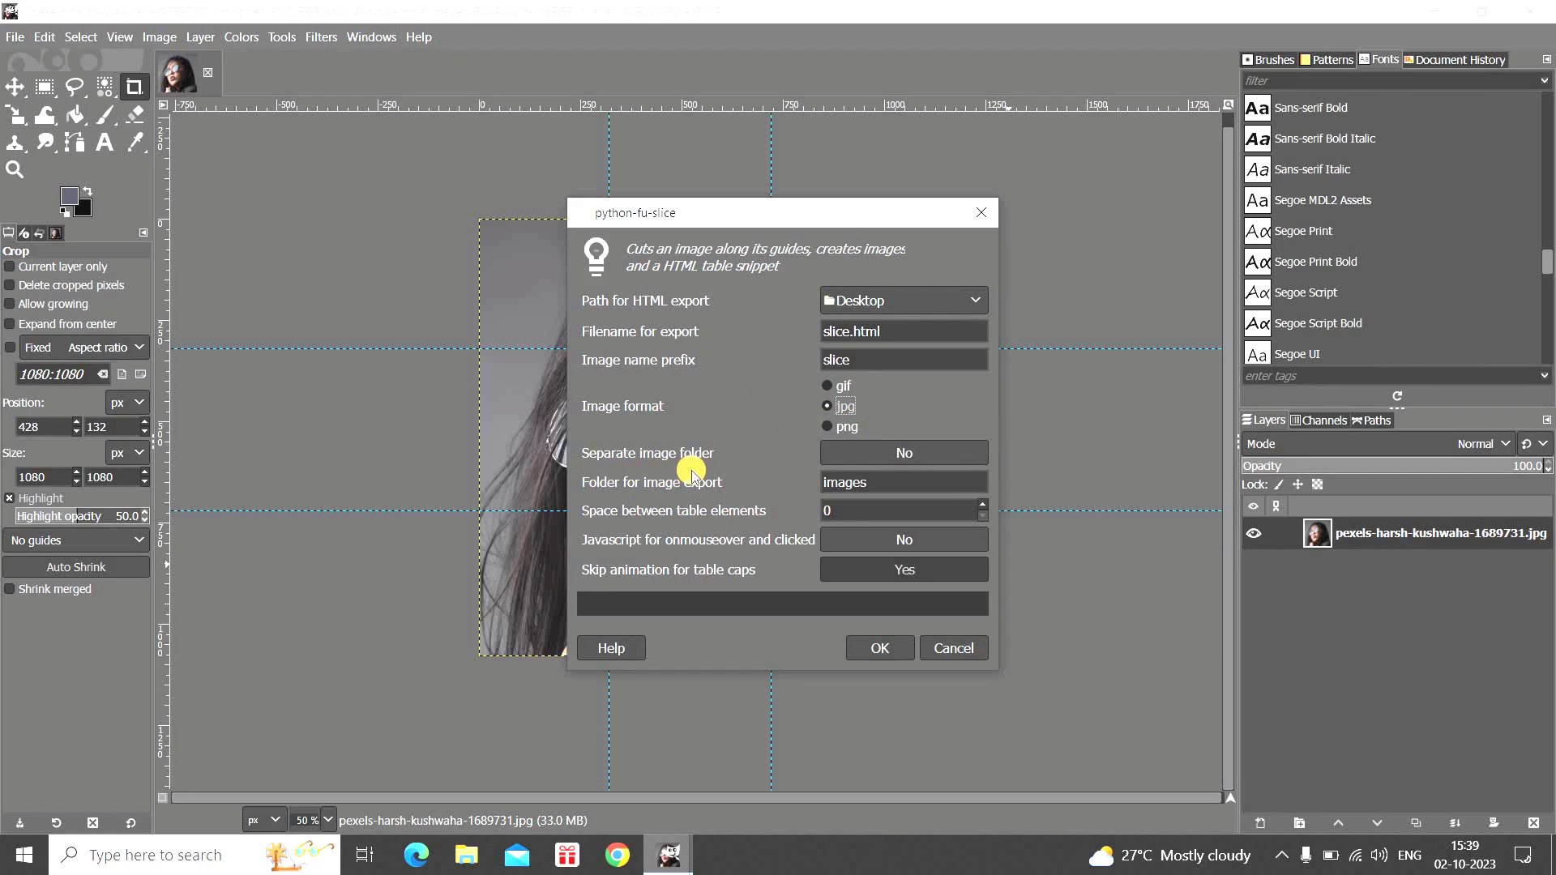
left_click(943, 457)
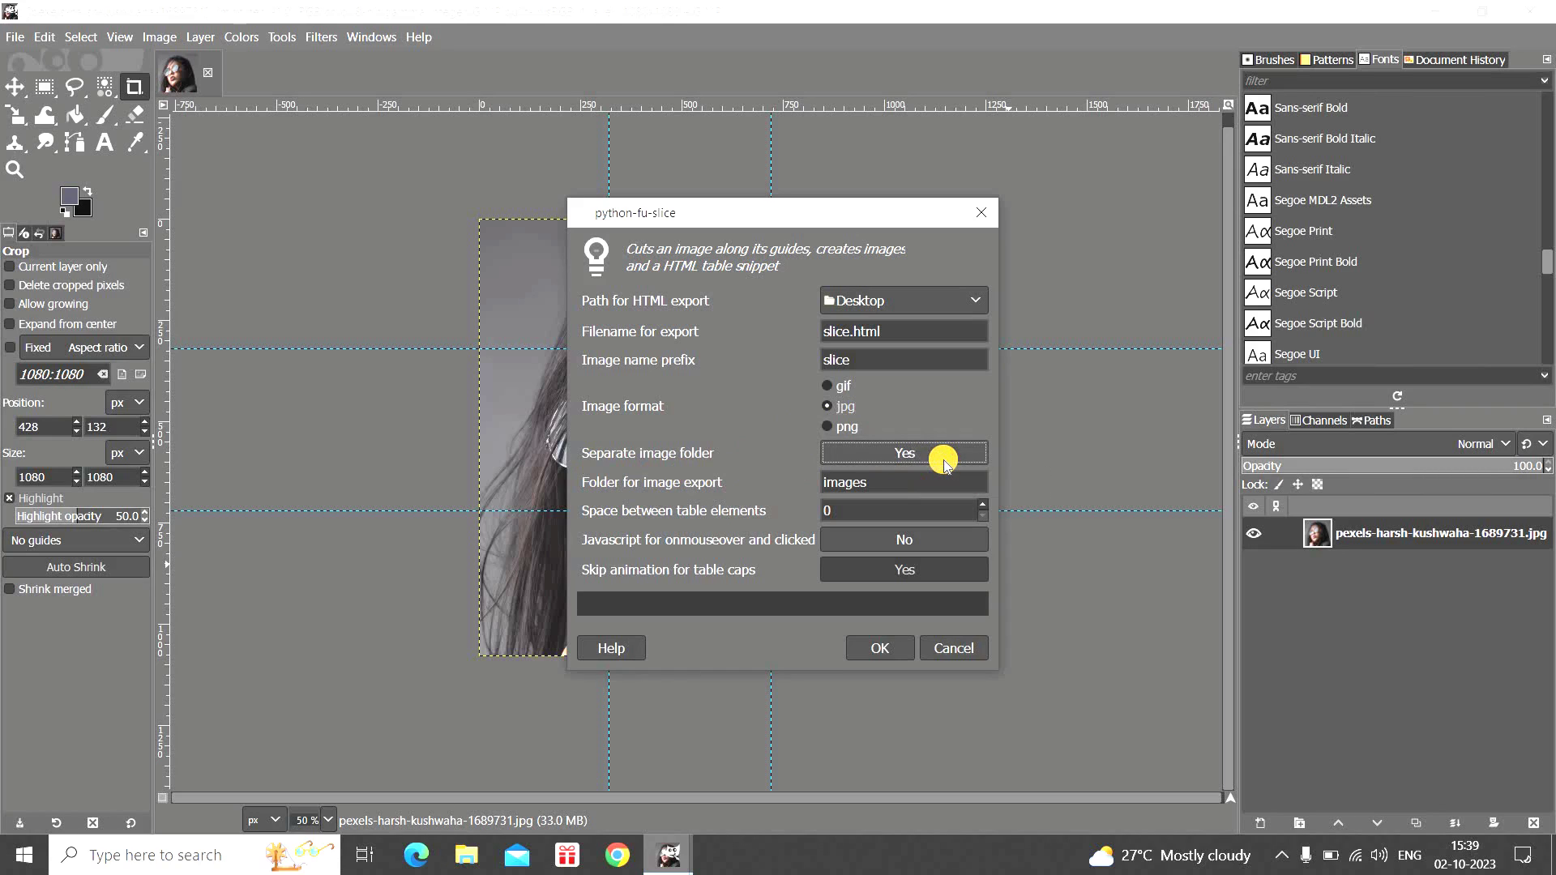
left_click(871, 652)
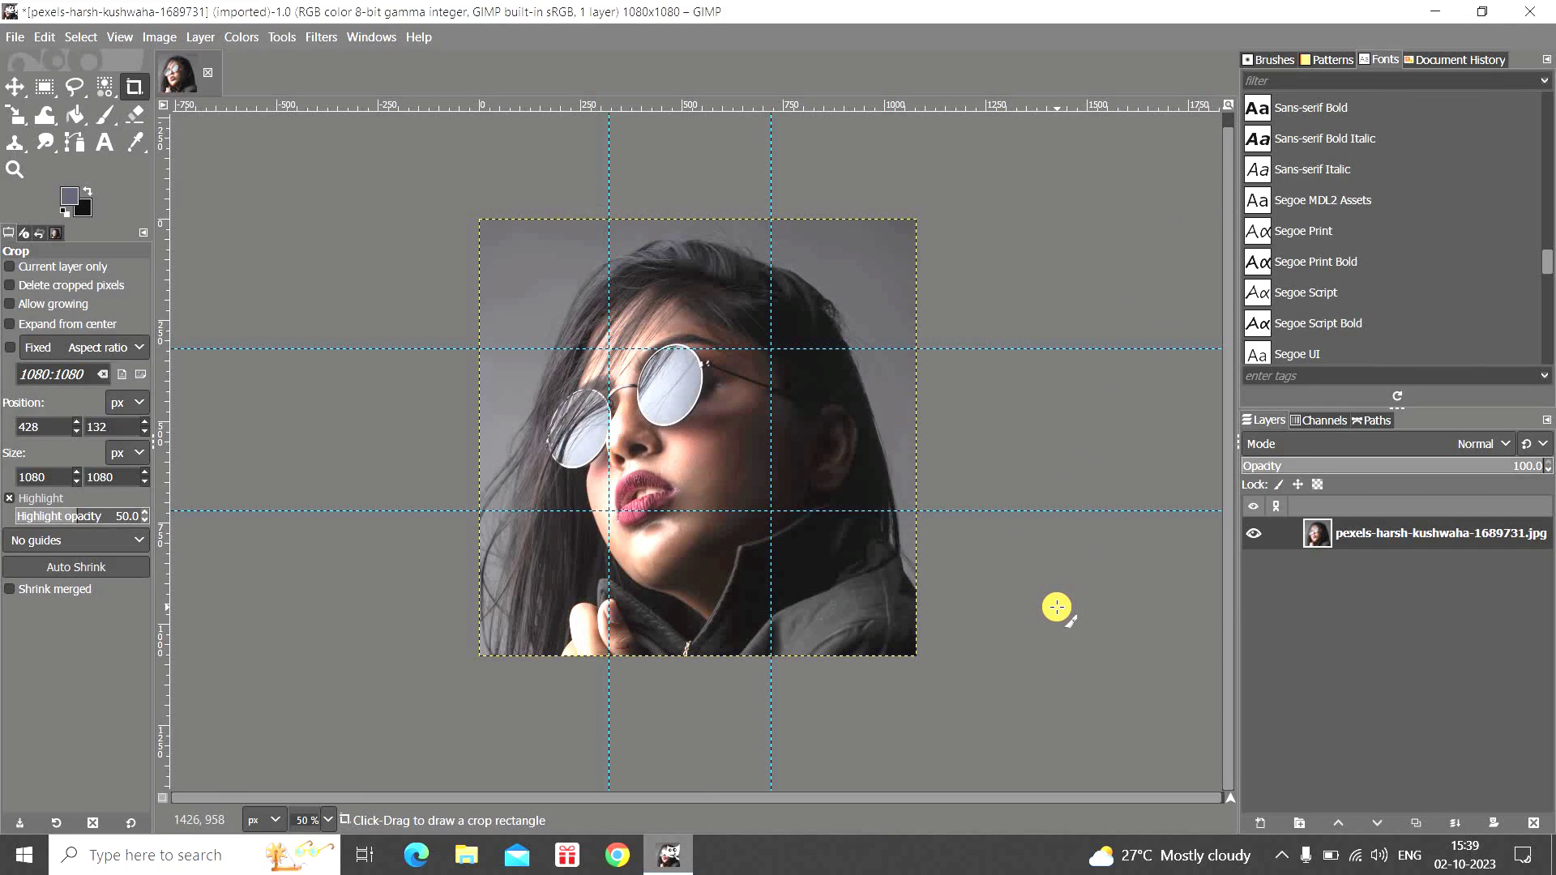
Step: Minimize GIMP and view the Desktop images folder maximized, showing slice_0_0 through slice_2_2
left_click(1427, 13)
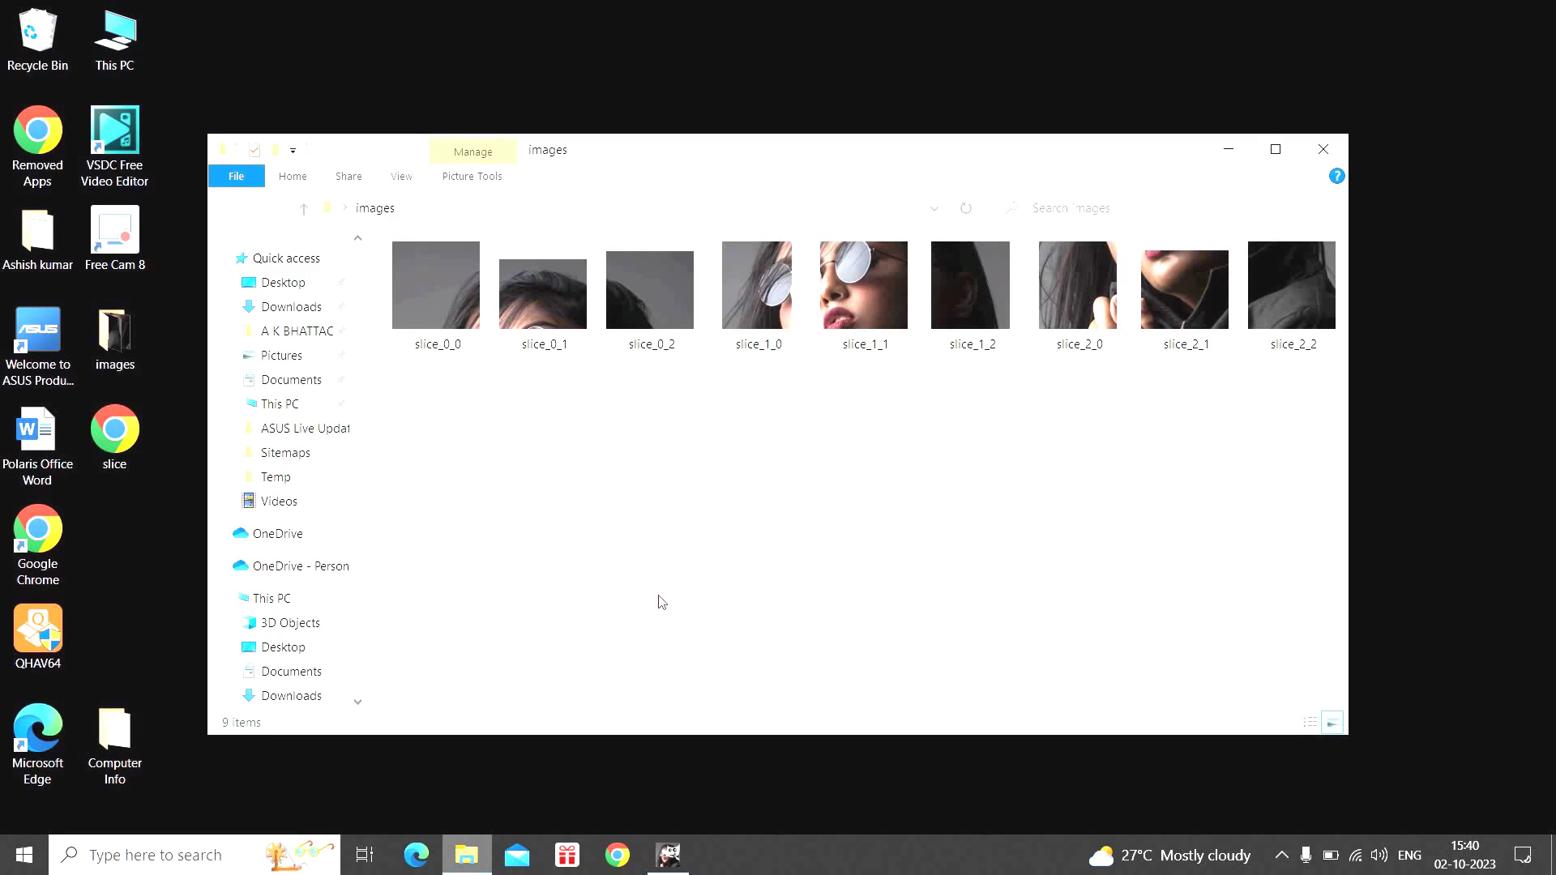
left_click(1275, 154)
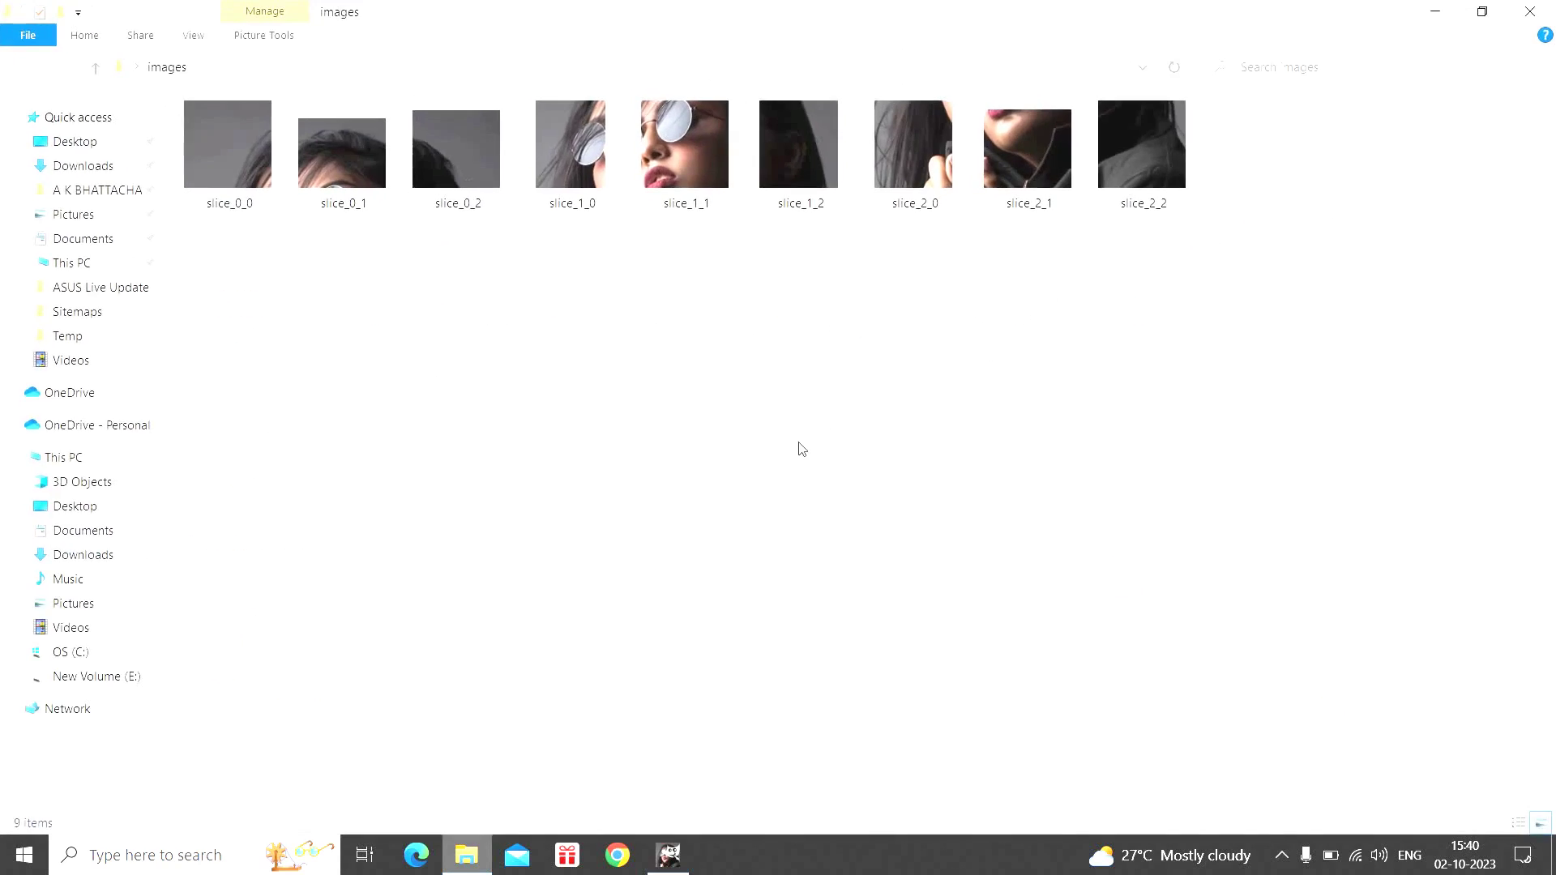
left_click(671, 867)
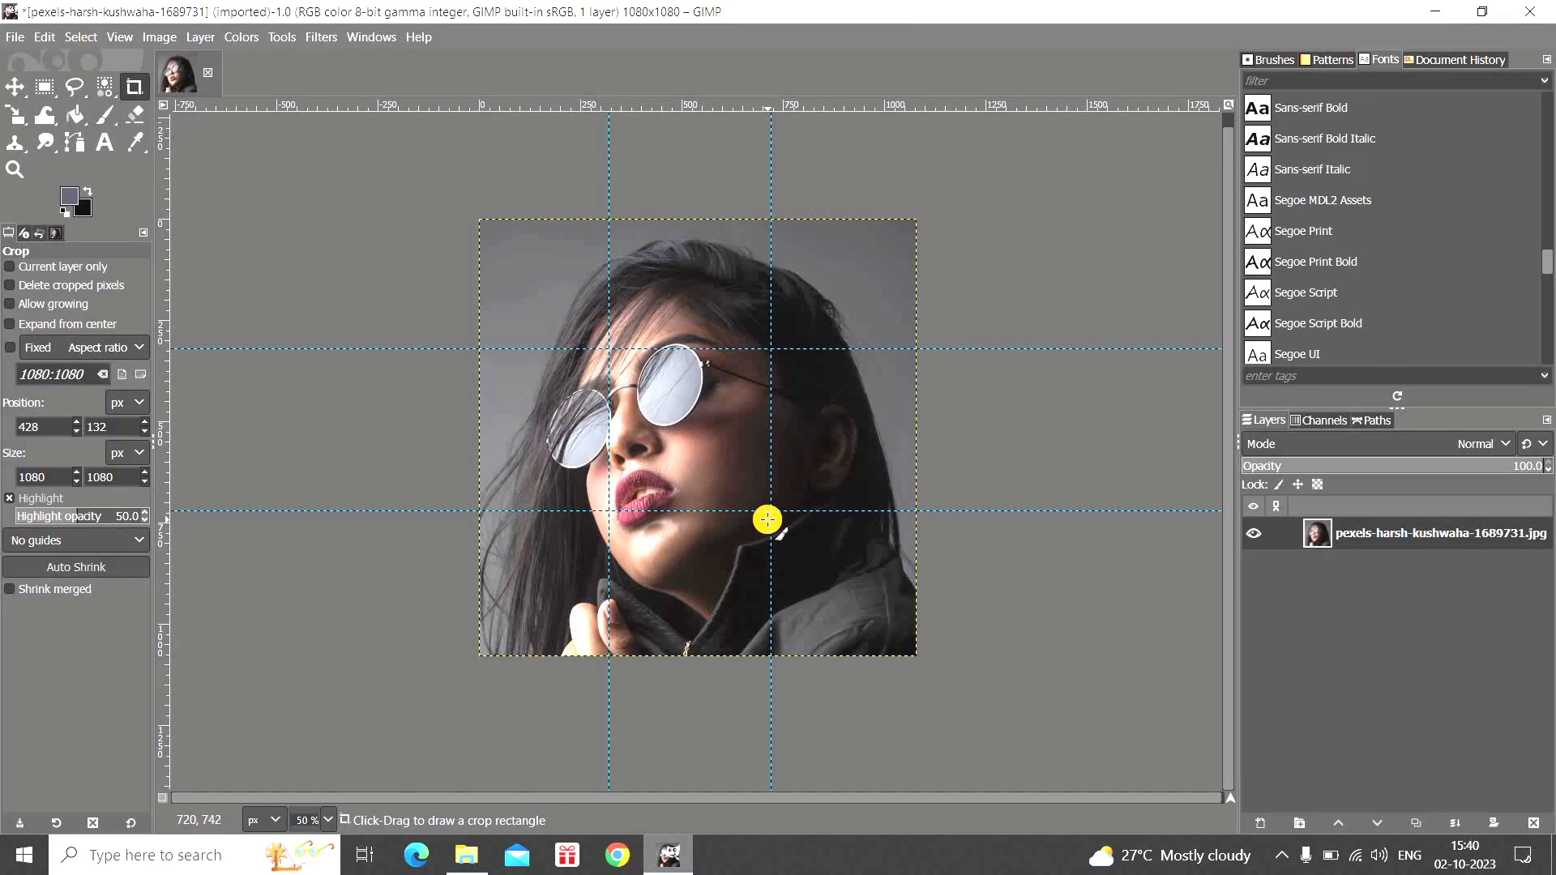
left_click(468, 855)
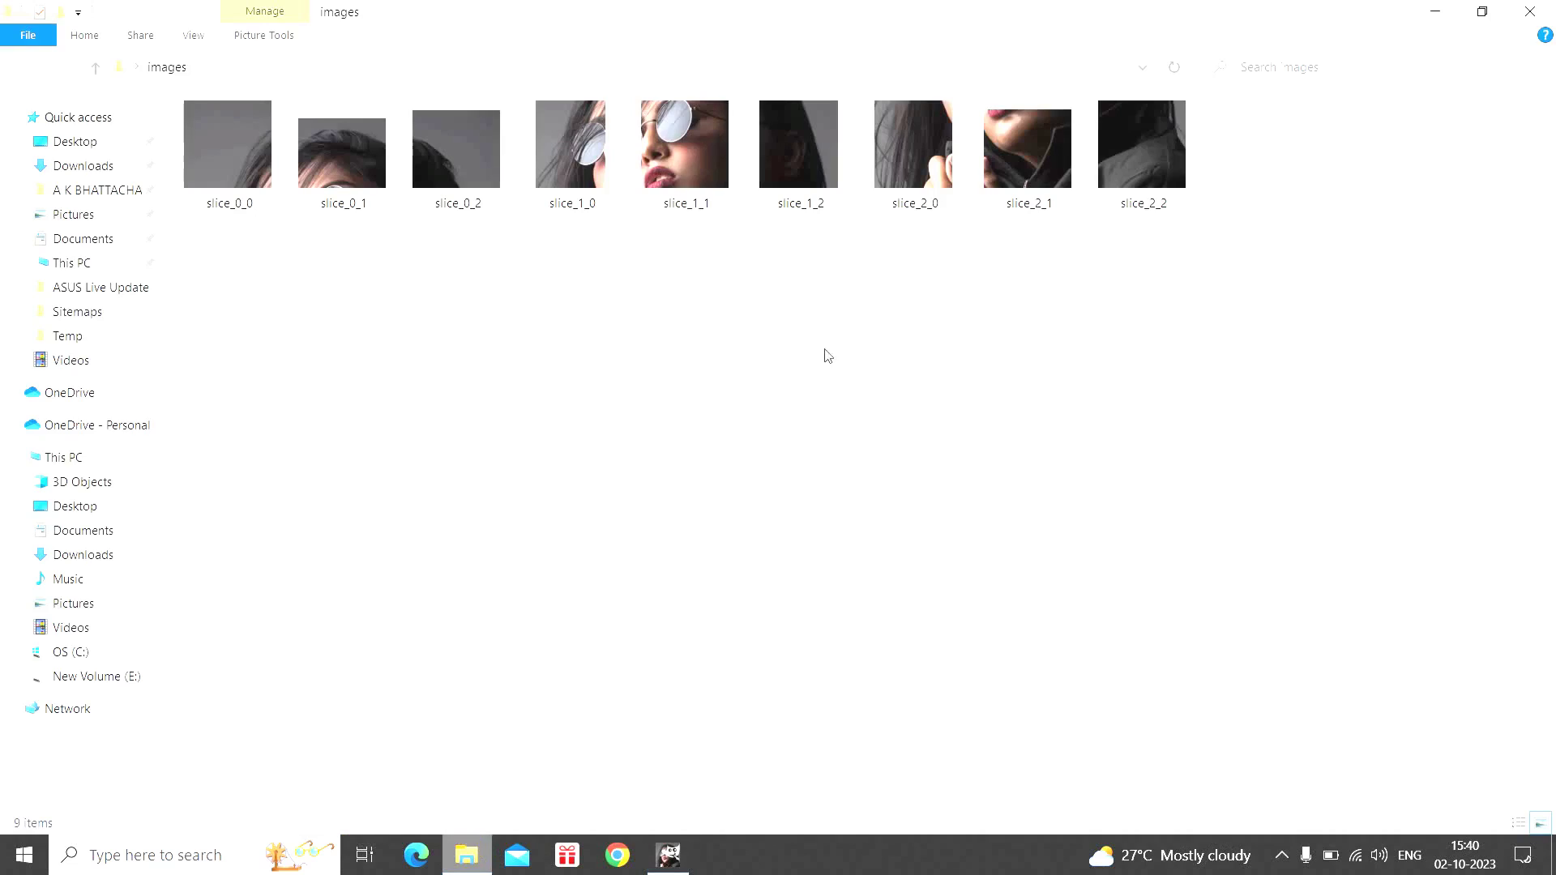
Step: Switch back to GIMP showing the 1080×1080 sunglasses portrait with its guide grid
left_click(669, 855)
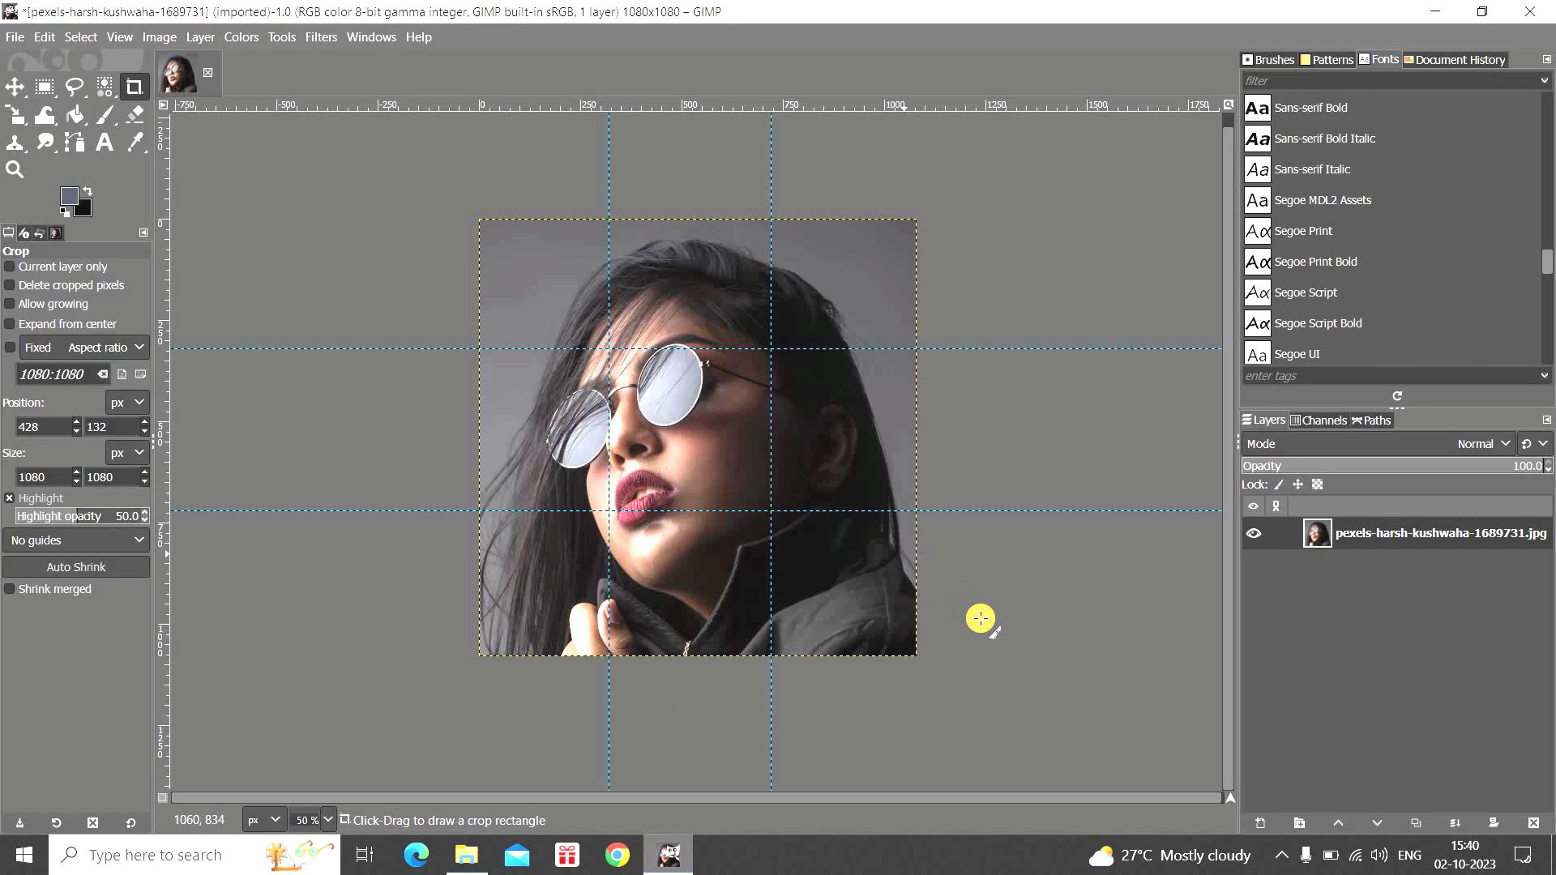